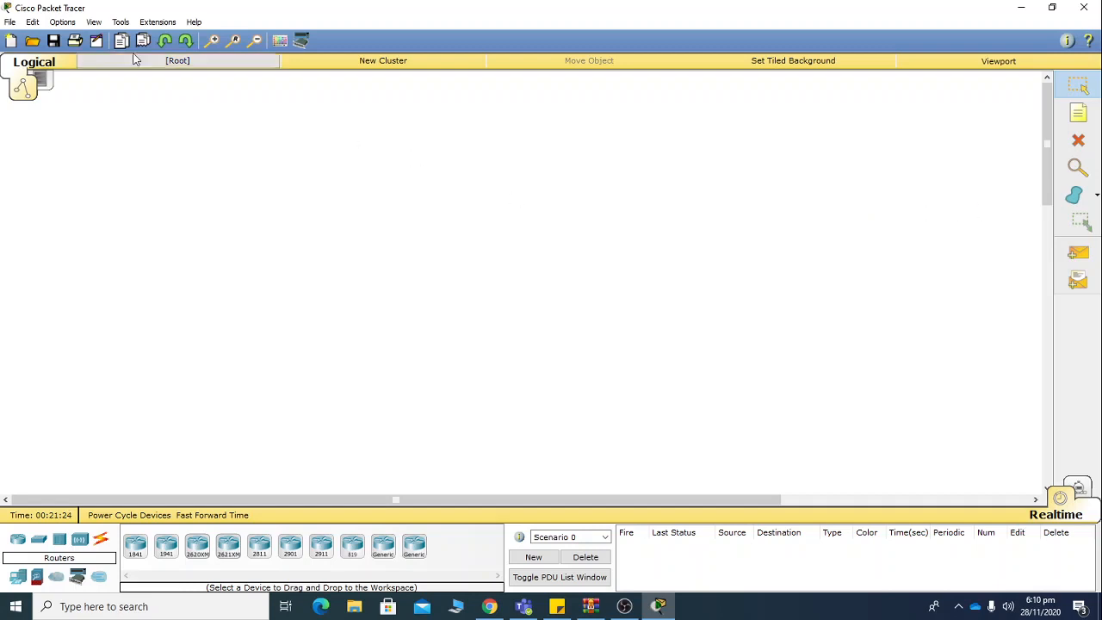
- Check the program's version information in its About window, then close the window
{"action": "left_click", "coordinate": [193, 23]}
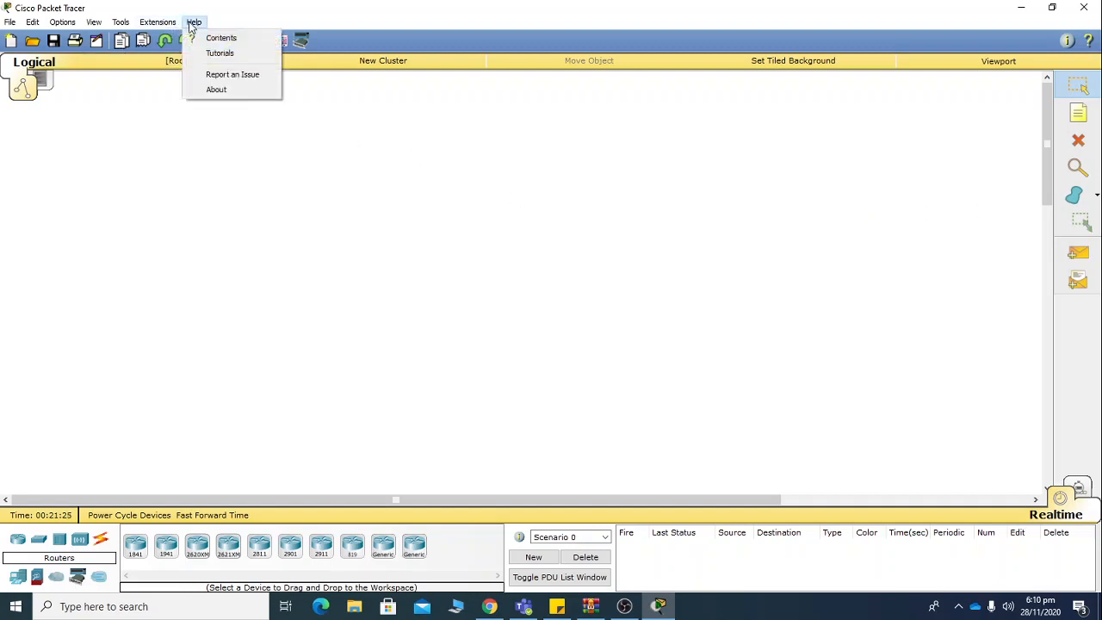
{"action": "left_click", "coordinate": [215, 89]}
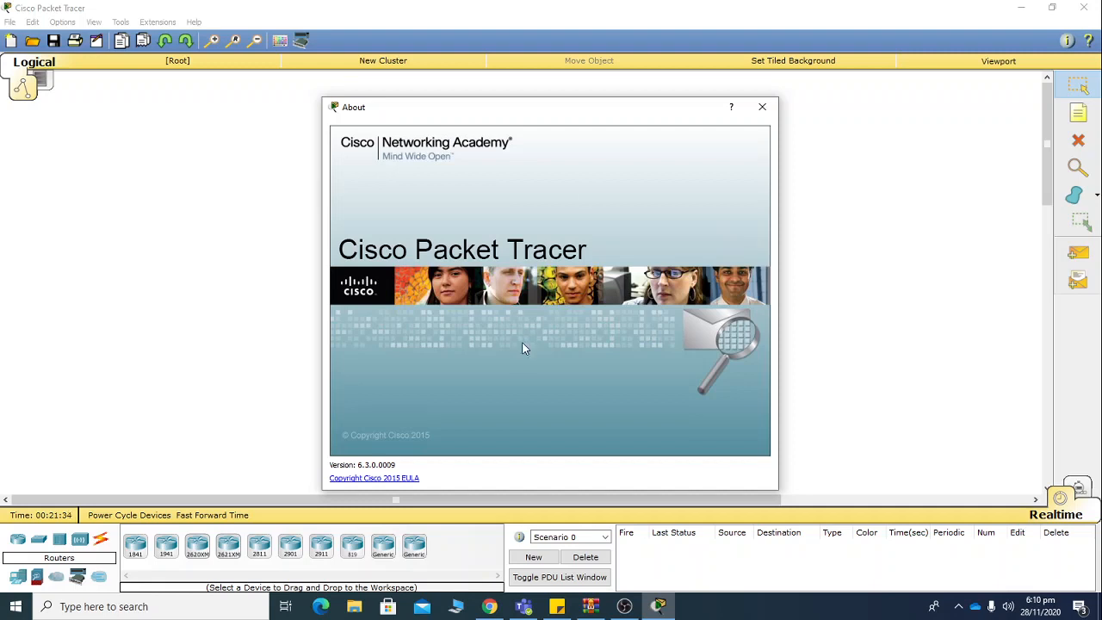
{"action": "left_click", "coordinate": [763, 108]}
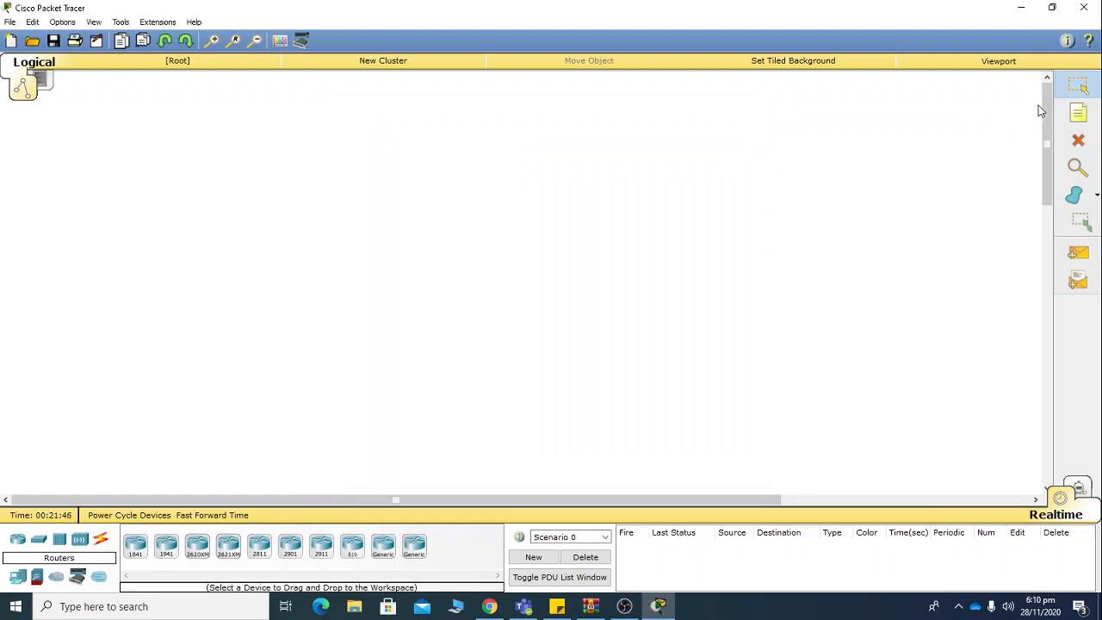
- Place a note in the upper middle of the workspace with the text "To Create a LAN Using two Cisco Switches"
{"action": "left_click", "coordinate": [1079, 113]}
{"action": "left_click", "coordinate": [427, 129]}
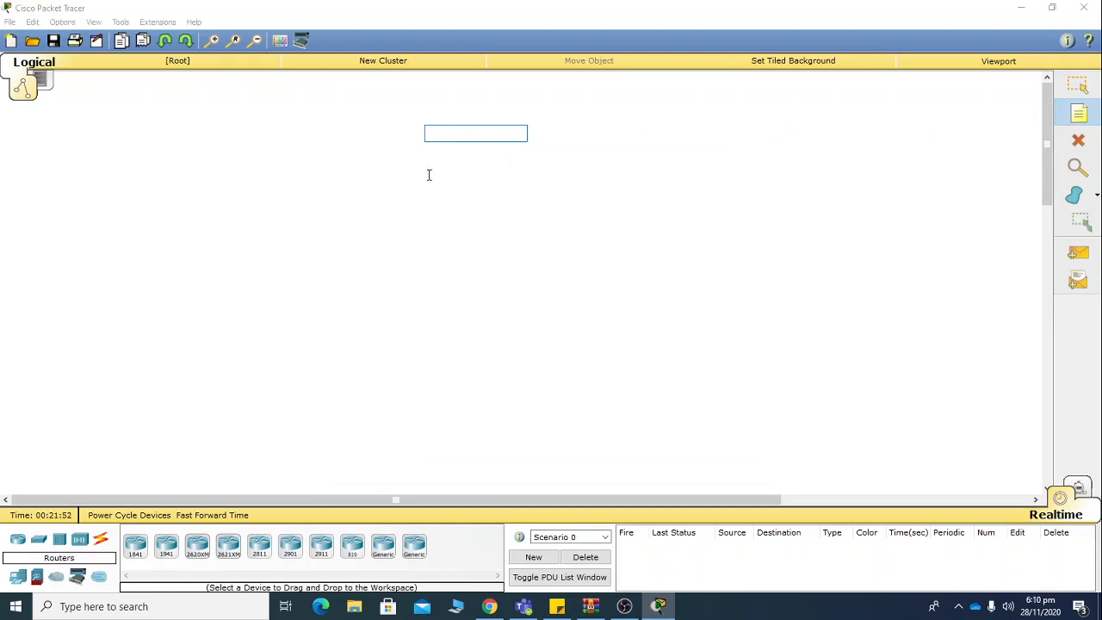
{"action": "type", "text": "To Create a"}
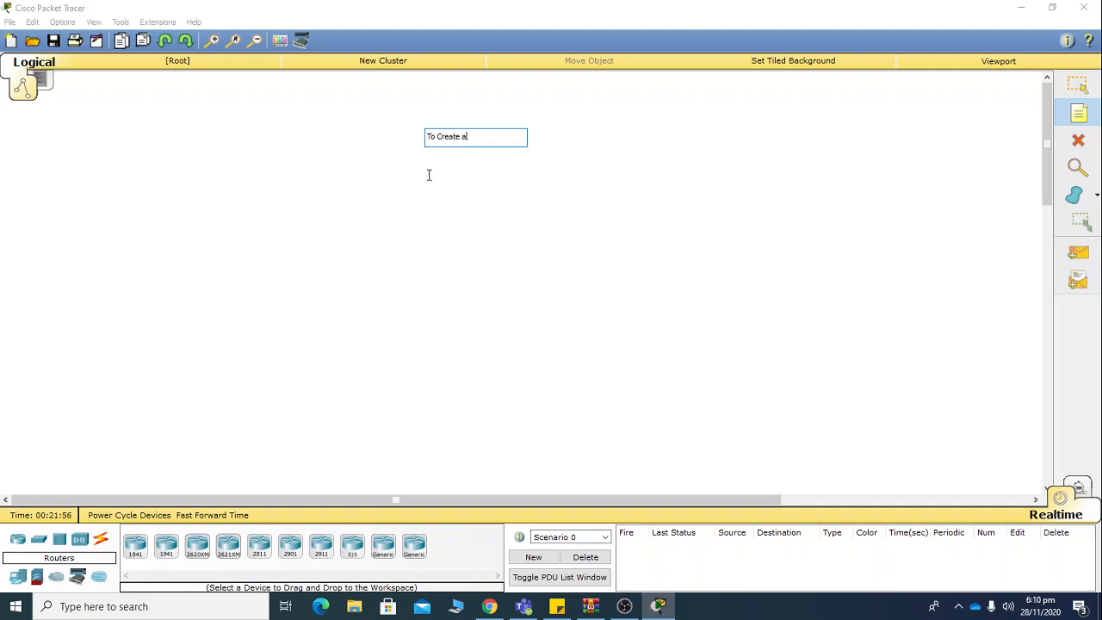
{"action": "type", "text": " LAn"}
{"action": "type", "text": "N"}
{"action": "type", "text": " Using "}
{"action": "type", "text": "two Cisco Swti"}
{"action": "key", "text": "BackSpace"}
{"action": "key", "text": "BackSpace"}
{"action": "type", "text": "itches"}
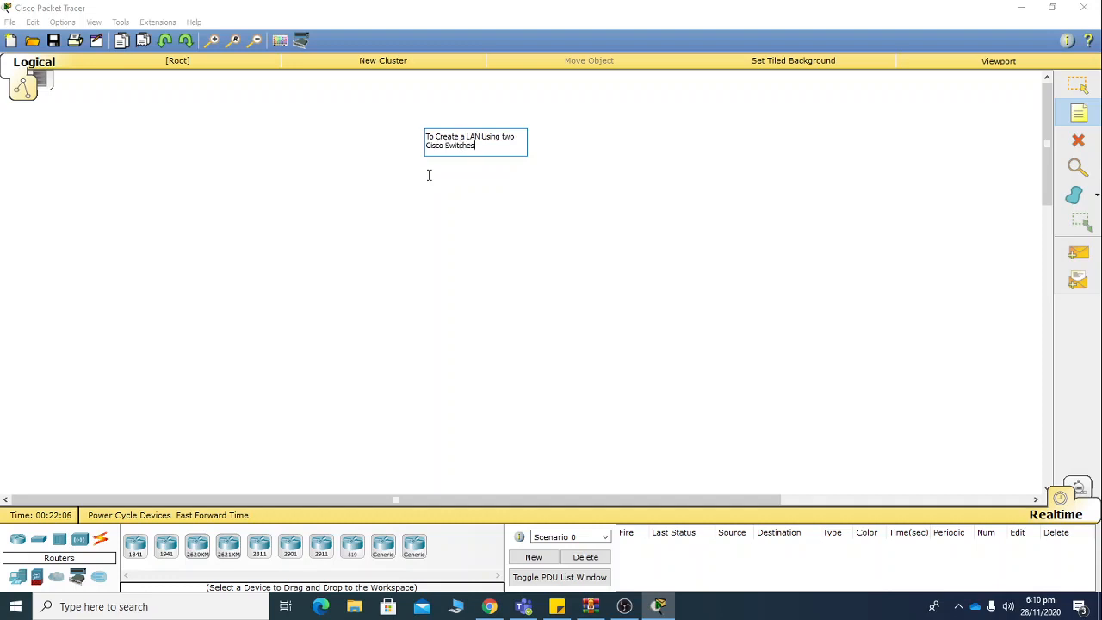
- Continue the note's text with "that would connect 10 computers."
{"action": "type", "text": " a"}
{"action": "type", "text": " that woul"}
{"action": "type", "text": "d connect"}
{"action": "type", "text": " 10 com"}
{"action": "type", "text": "puter"}
{"action": "type", "text": "s."}
- Complete the note with the sentence "5 computers with each switch."
{"action": "type", "text": " 5 eacch on"}
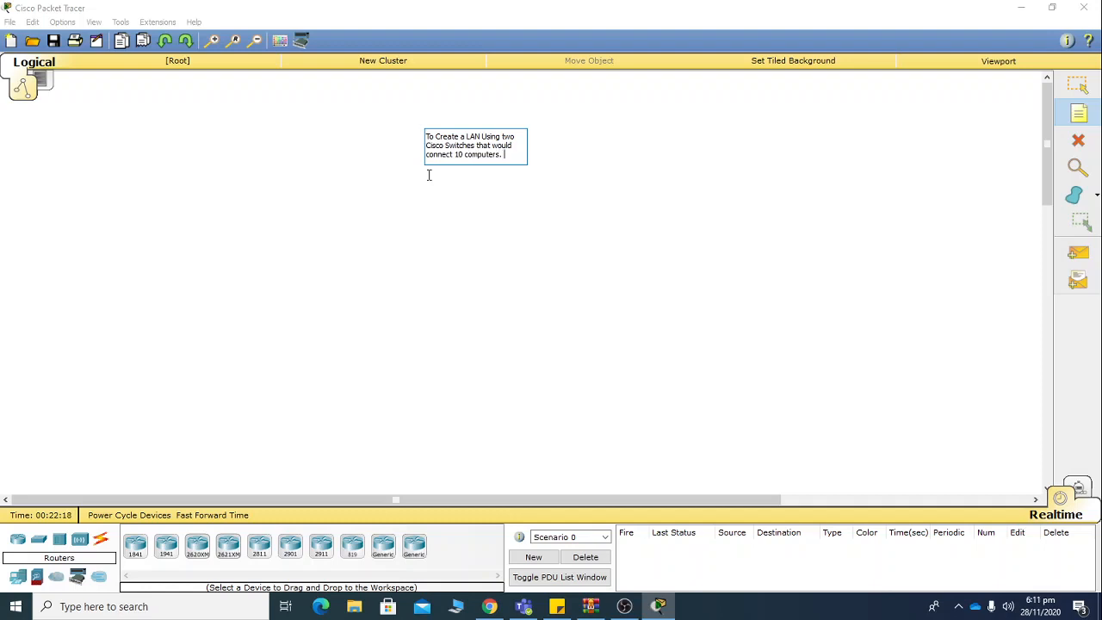
{"action": "key", "text": "BackSpace"}
{"action": "key", "text": "BackSpace"}
{"action": "type", "text": "wit"}
{"action": "key", "text": "BackSpace"}
{"action": "key", "text": "BackSpace"}
{"action": "key", "text": "BackSpace"}
{"action": "key", "text": "BackSpace"}
{"action": "key", "text": "BackSpace"}
{"action": "key", "text": "BackSpace"}
{"action": "key", "text": "BackSpace"}
{"action": "key", "text": "BackSpace"}
{"action": "key", "text": "BackSpace"}
{"action": "key", "text": "BackSpace"}
{"action": "type", "text": "computers with each switch."}
{"action": "left_click", "coordinate": [573, 176]}
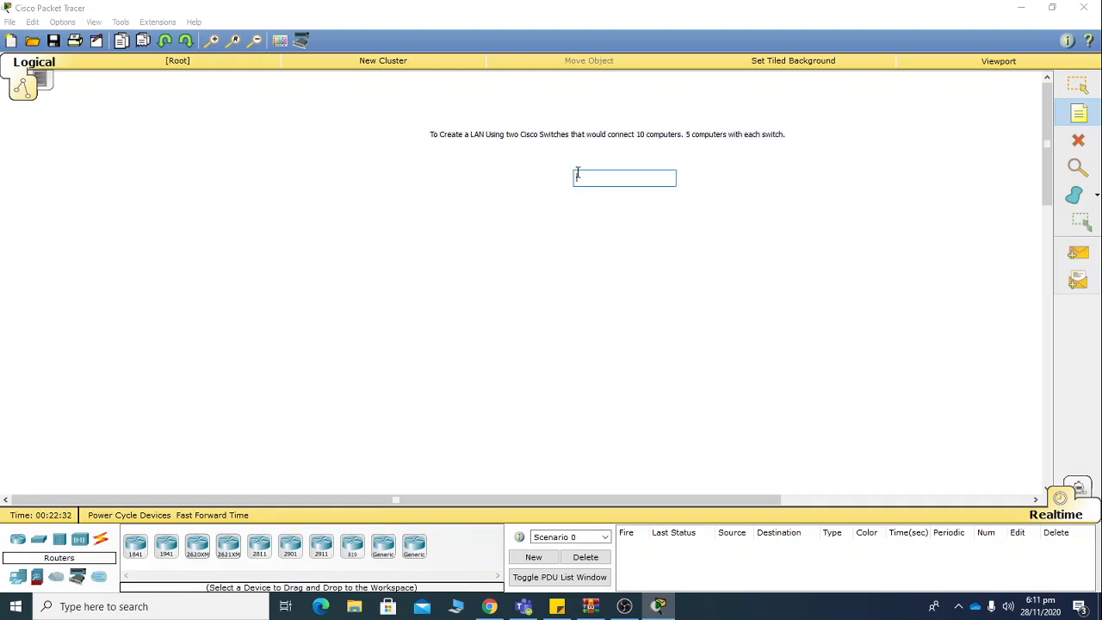
{"action": "left_click", "coordinate": [846, 179]}
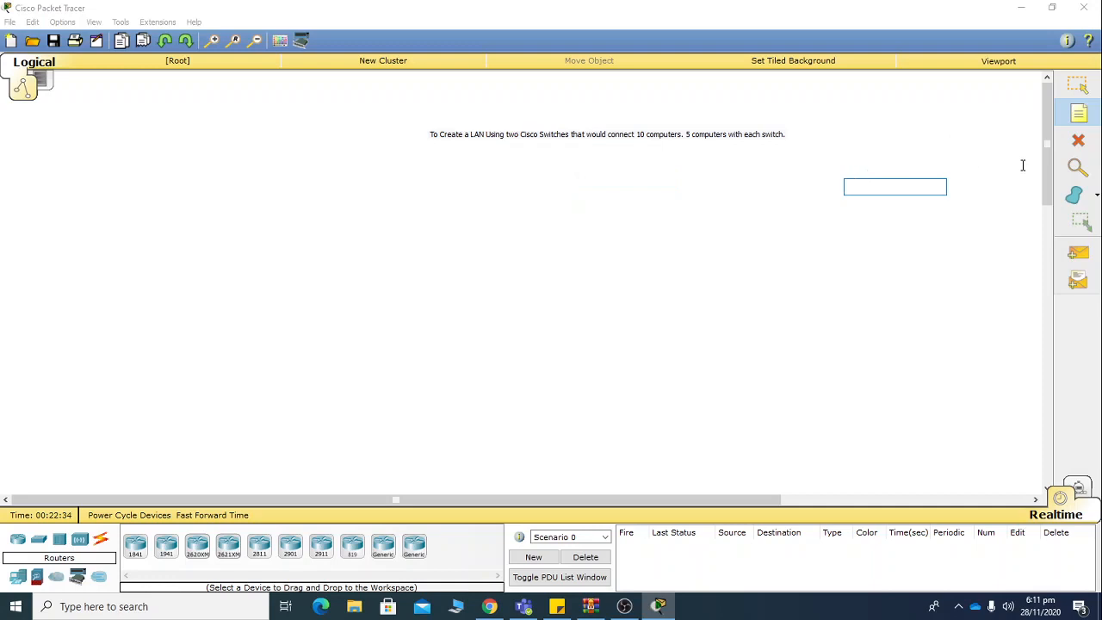
{"action": "left_click", "coordinate": [1076, 146]}
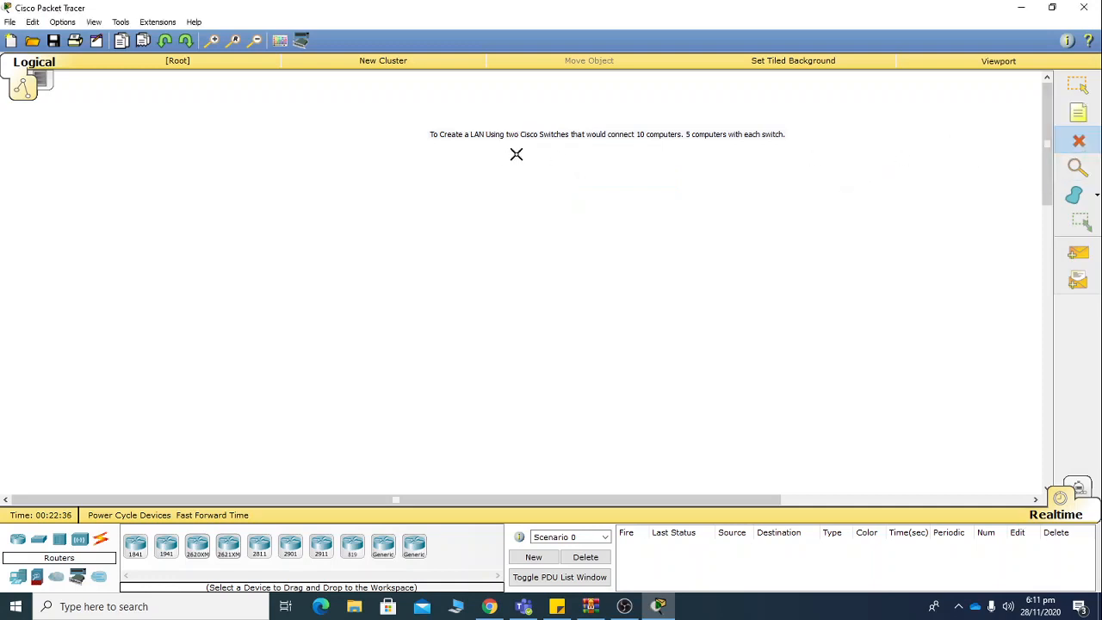
{"action": "key", "text": "Escape"}
- Move the note slightly down and to the left so that it sits centred in the upper workspace
{"action": "left_click_drag", "start_coordinate": [517, 144], "coordinate": [436, 170]}
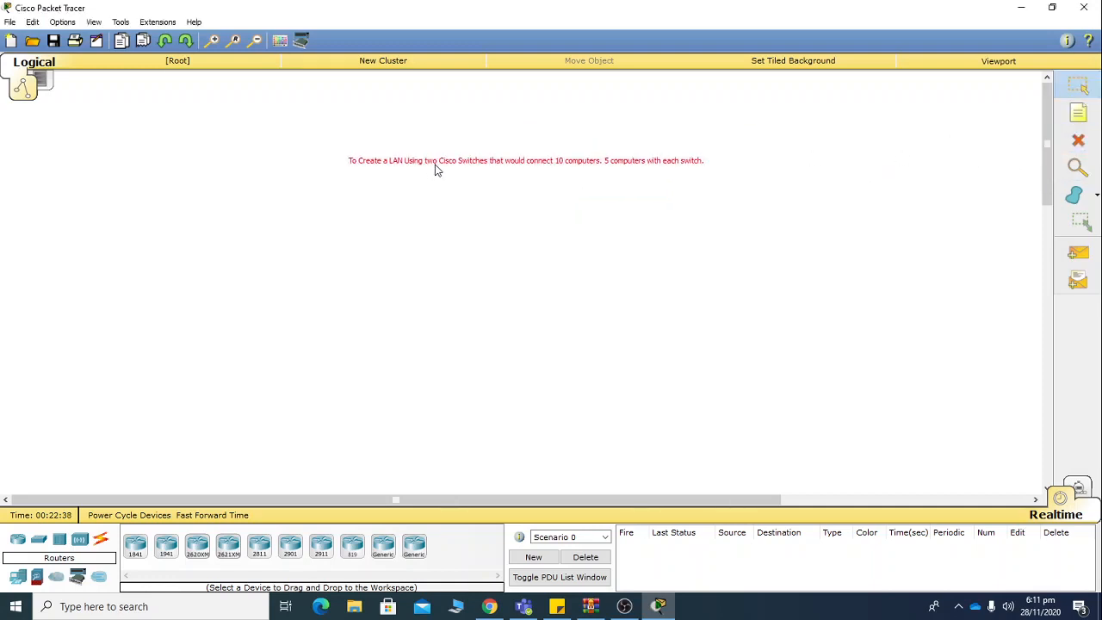
{"action": "left_click", "coordinate": [215, 45]}
{"action": "left_click", "coordinate": [216, 45]}
{"action": "left_click", "coordinate": [216, 45]}
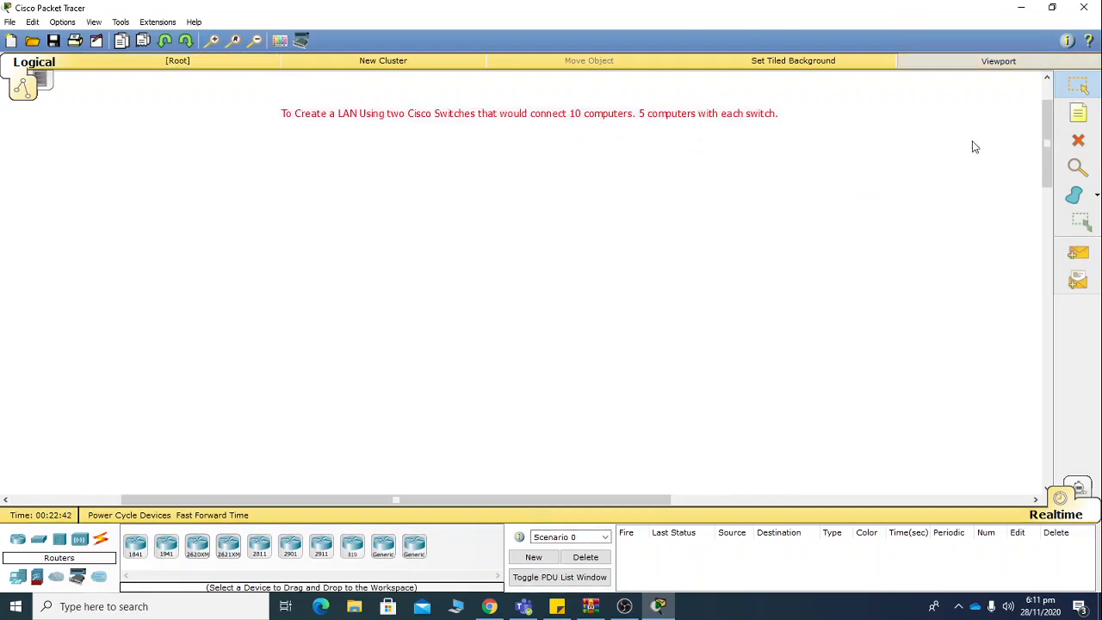
{"action": "scroll", "coordinate": [1044, 108], "scroll_direction": "up", "scroll_amount": 1}
{"action": "scroll", "coordinate": [1046, 114], "scroll_direction": "up", "scroll_amount": 1}
{"action": "left_click", "coordinate": [350, 195]}
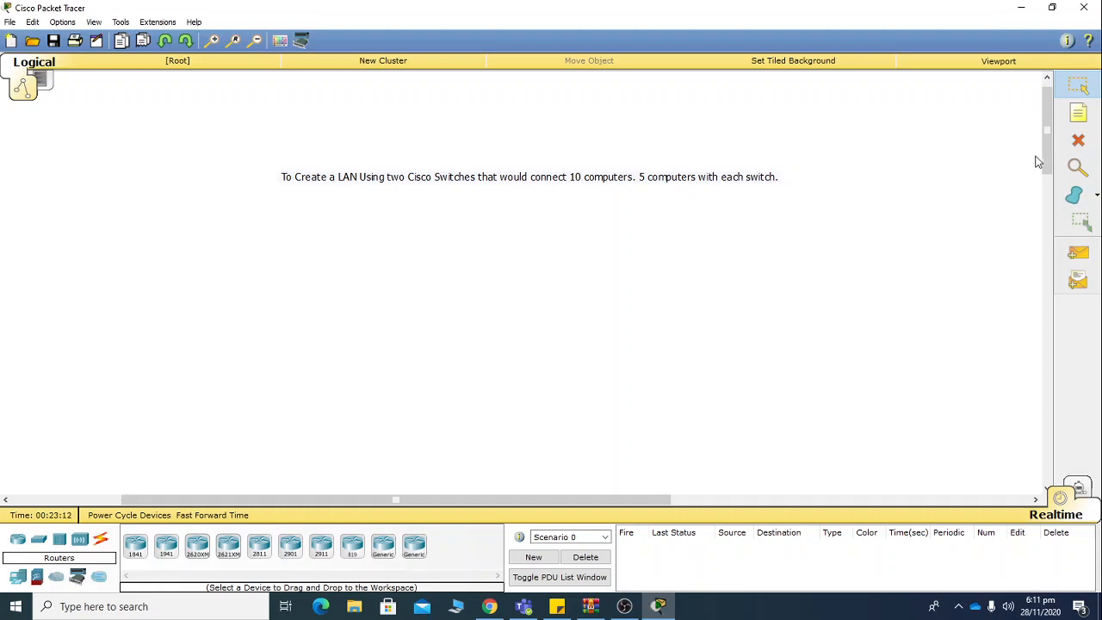
{"action": "left_click_drag", "start_coordinate": [1048, 155], "coordinate": [1047, 156]}
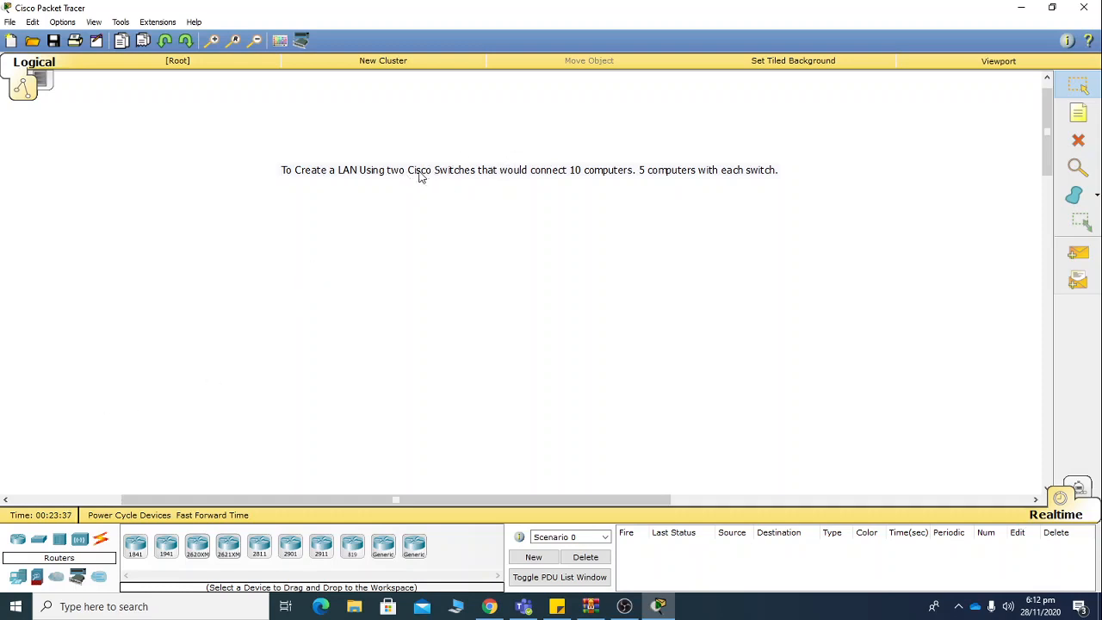
- Place two 2950-24 switches side by side below the note, with a wide gap between them
{"action": "left_click", "coordinate": [39, 540]}
{"action": "left_click_drag", "start_coordinate": [138, 544], "coordinate": [312, 257]}
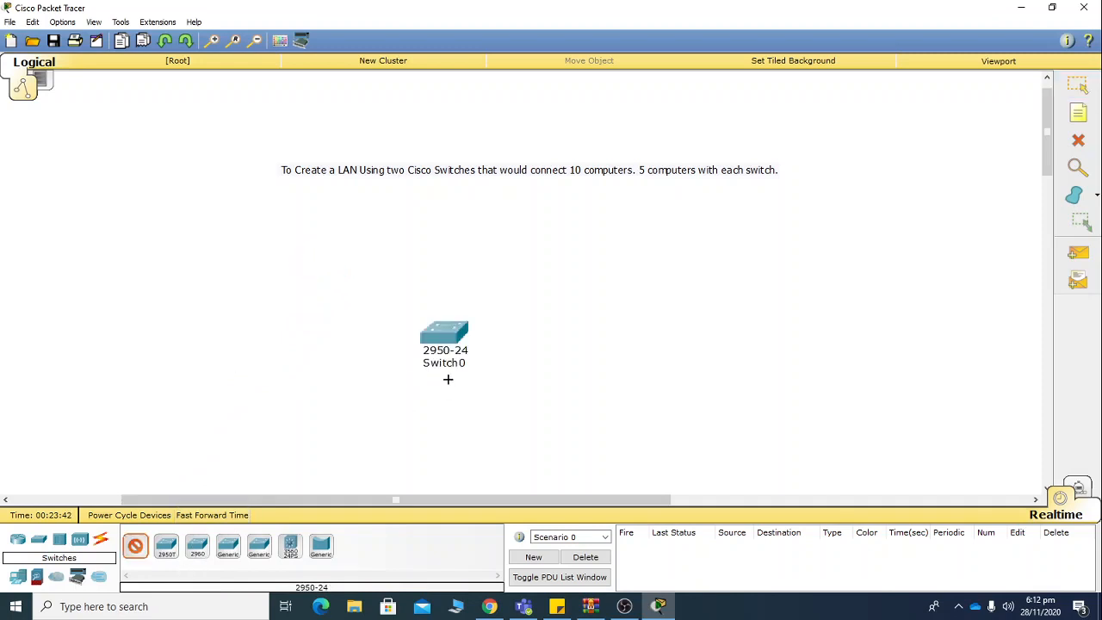
{"action": "key", "text": "Escape"}
{"action": "left_click_drag", "start_coordinate": [437, 327], "coordinate": [373, 248]}
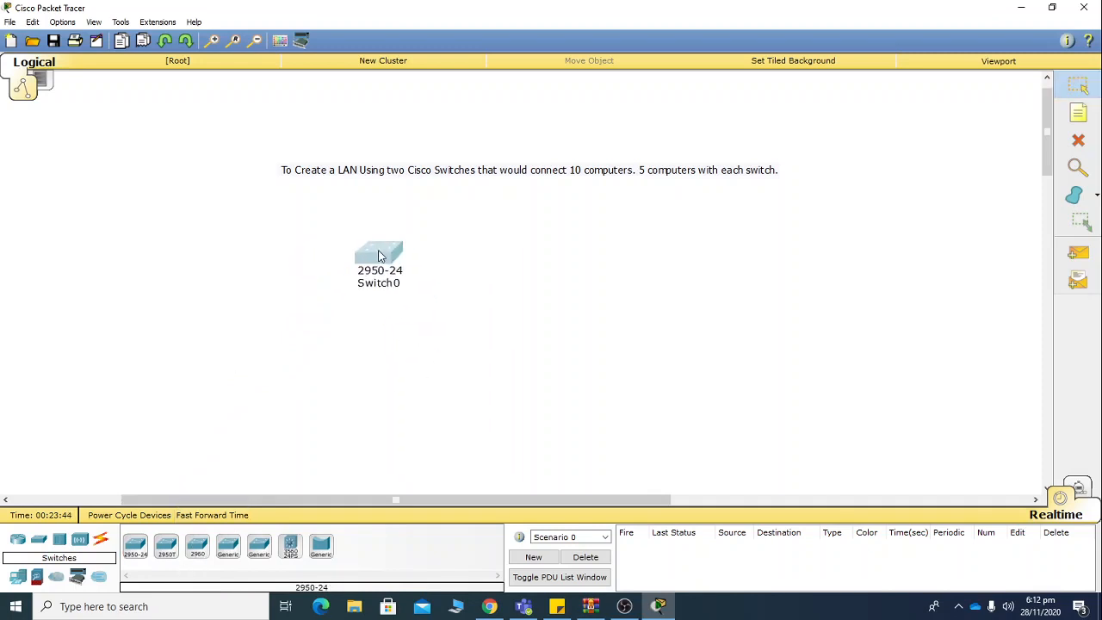
{"action": "left_click_drag", "start_coordinate": [136, 544], "coordinate": [583, 252]}
{"action": "key", "text": "Escape"}
{"action": "left_click_drag", "start_coordinate": [819, 328], "coordinate": [650, 256]}
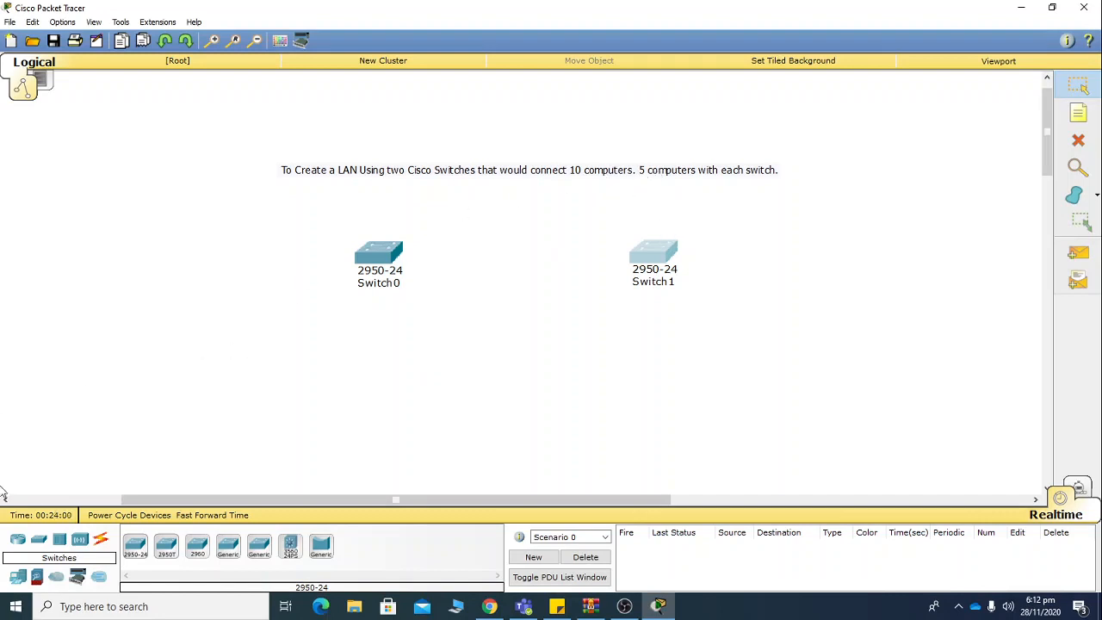
- Add five generic PCs to the left of and below Switch0
{"action": "left_click", "coordinate": [18, 578]}
{"action": "left_click_drag", "start_coordinate": [135, 545], "coordinate": [124, 263]}
{"action": "left_click_drag", "start_coordinate": [148, 567], "coordinate": [291, 373]}
{"action": "left_click_drag", "start_coordinate": [370, 489], "coordinate": [256, 351]}
{"action": "left_click_drag", "start_coordinate": [135, 545], "coordinate": [358, 357]}
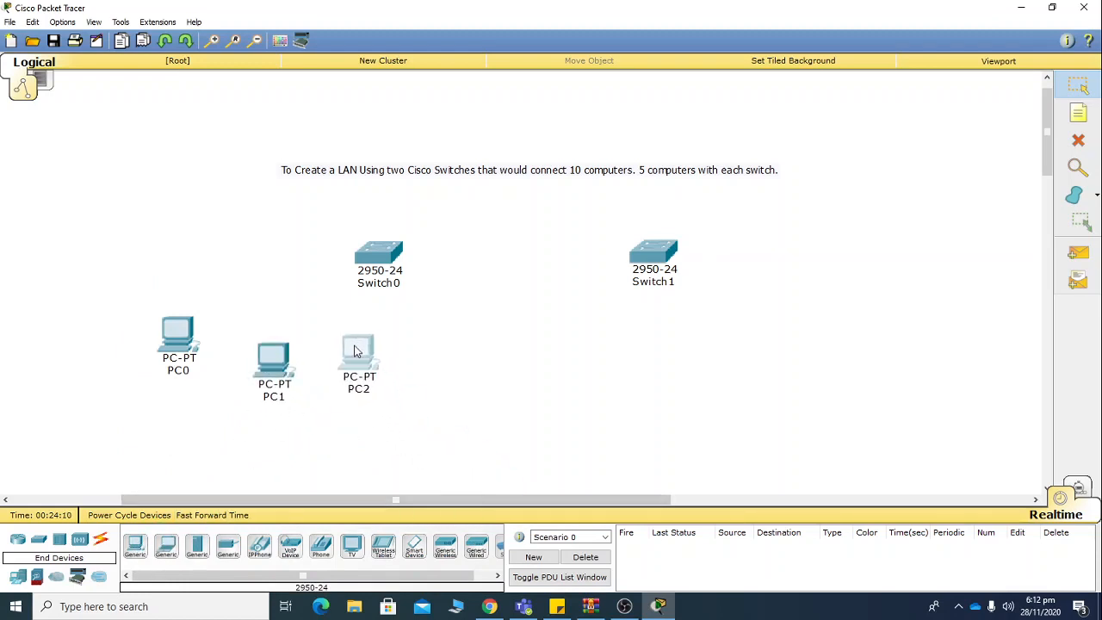
{"action": "left_click", "coordinate": [251, 40]}
{"action": "left_click", "coordinate": [251, 41]}
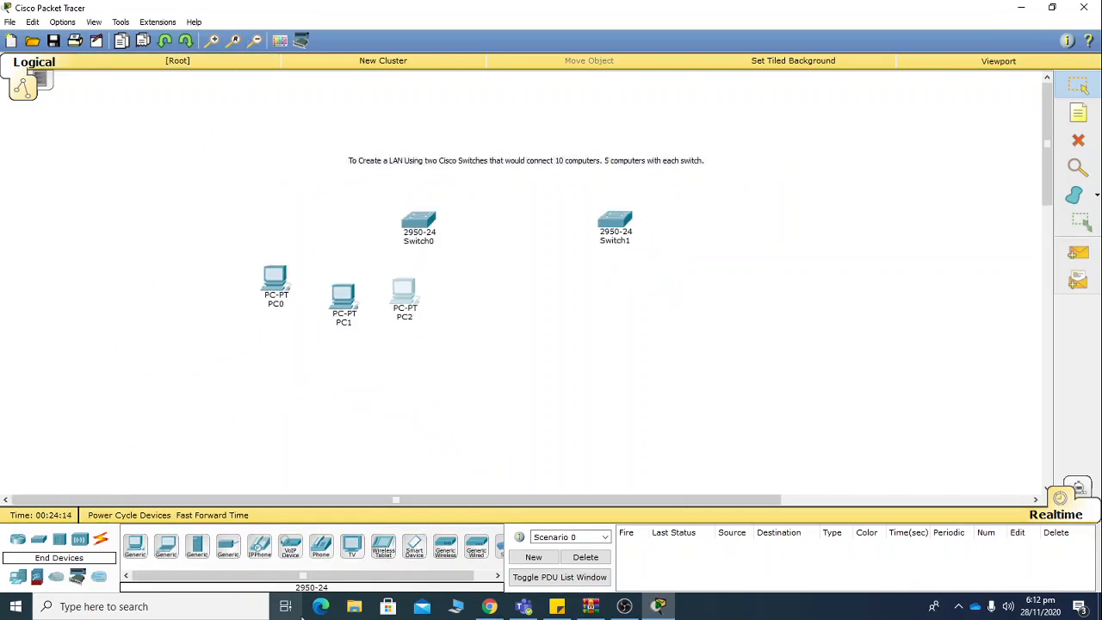
{"action": "left_click_drag", "start_coordinate": [135, 544], "coordinate": [379, 368]}
{"action": "left_click_drag", "start_coordinate": [164, 551], "coordinate": [241, 207]}
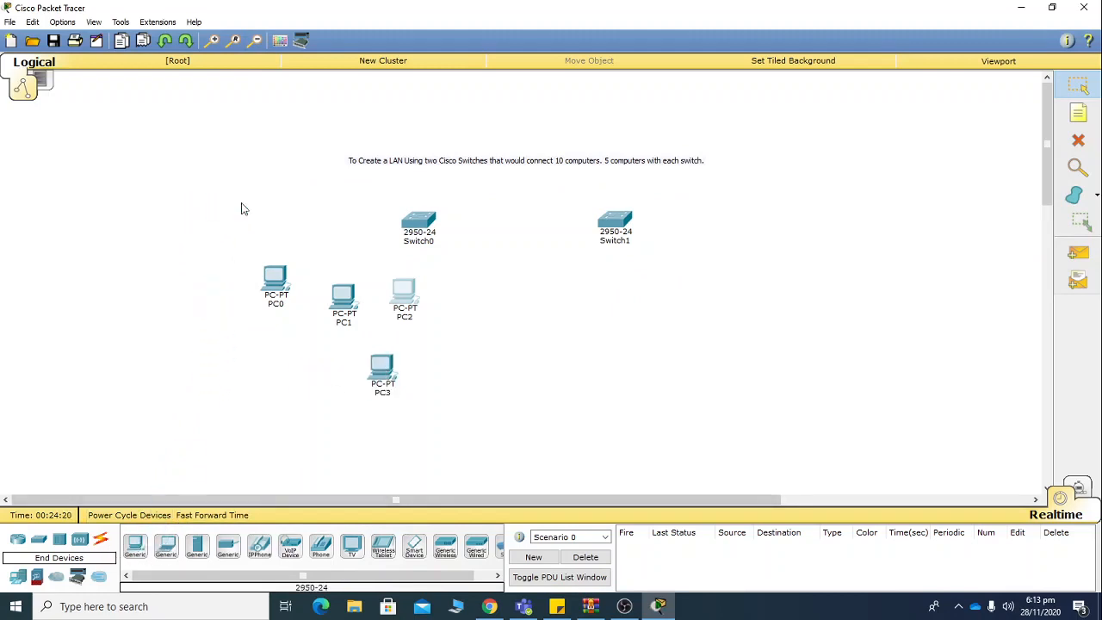
- Spread the five PCs into an arc around the left and lower side of Switch0
{"action": "left_click_drag", "start_coordinate": [272, 283], "coordinate": [233, 291]}
{"action": "left_click_drag", "start_coordinate": [325, 308], "coordinate": [304, 333]}
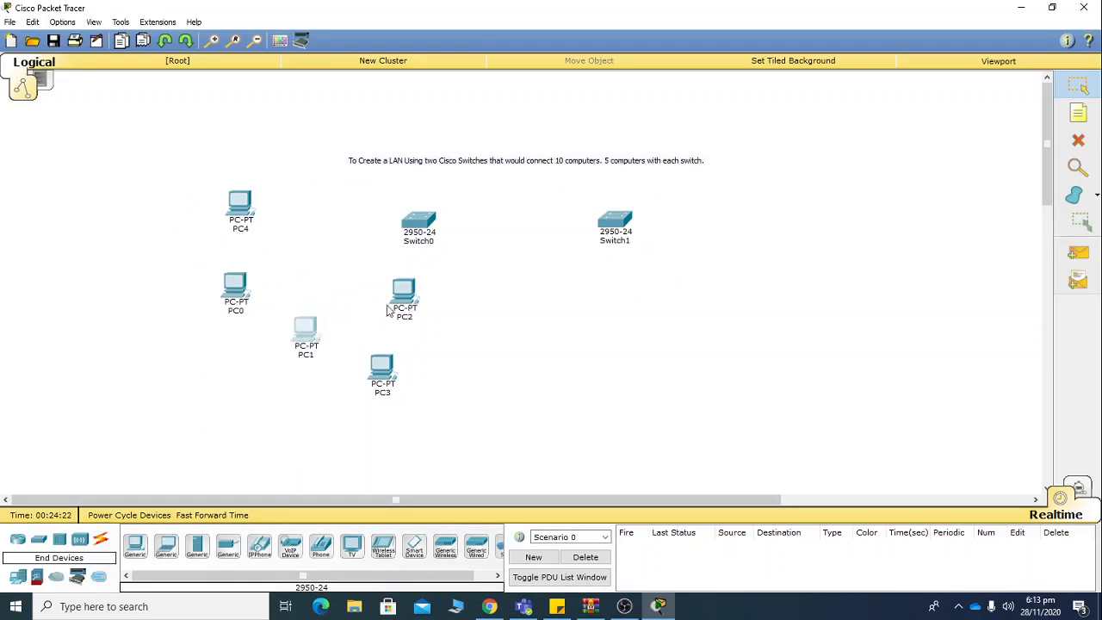
{"action": "left_click_drag", "start_coordinate": [382, 387], "coordinate": [408, 385]}
{"action": "left_click_drag", "start_coordinate": [403, 313], "coordinate": [454, 346]}
{"action": "left_click_drag", "start_coordinate": [408, 366], "coordinate": [366, 375]}
{"action": "left_click_drag", "start_coordinate": [462, 342], "coordinate": [452, 372]}
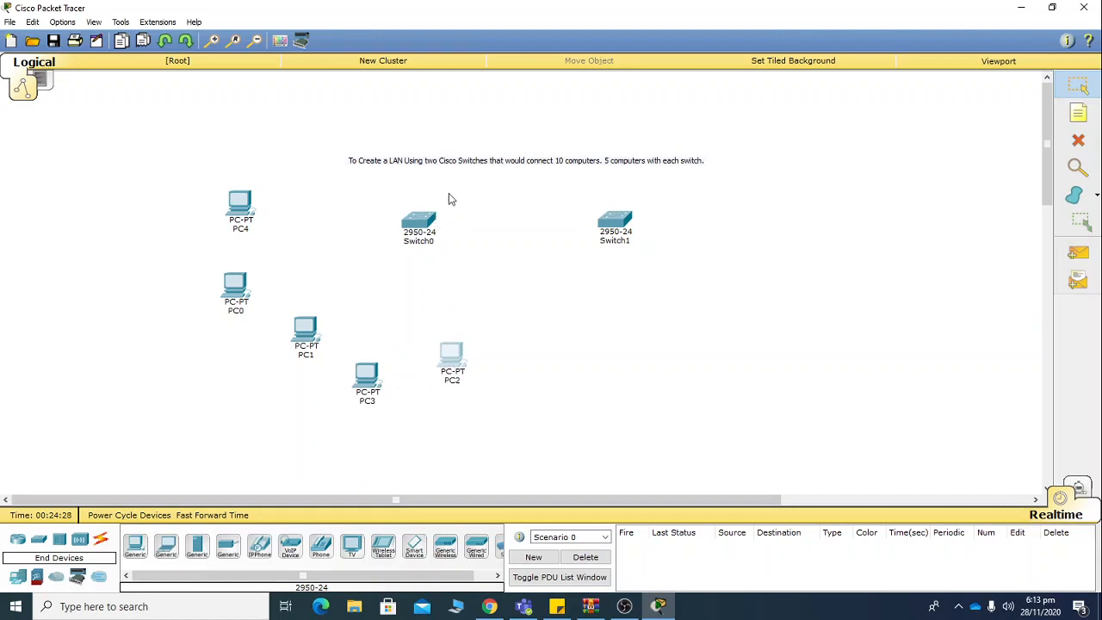
- Add three generic laptops and two generic PCs to the right of and below Switch1
{"action": "left_click_drag", "start_coordinate": [166, 551], "coordinate": [792, 268]}
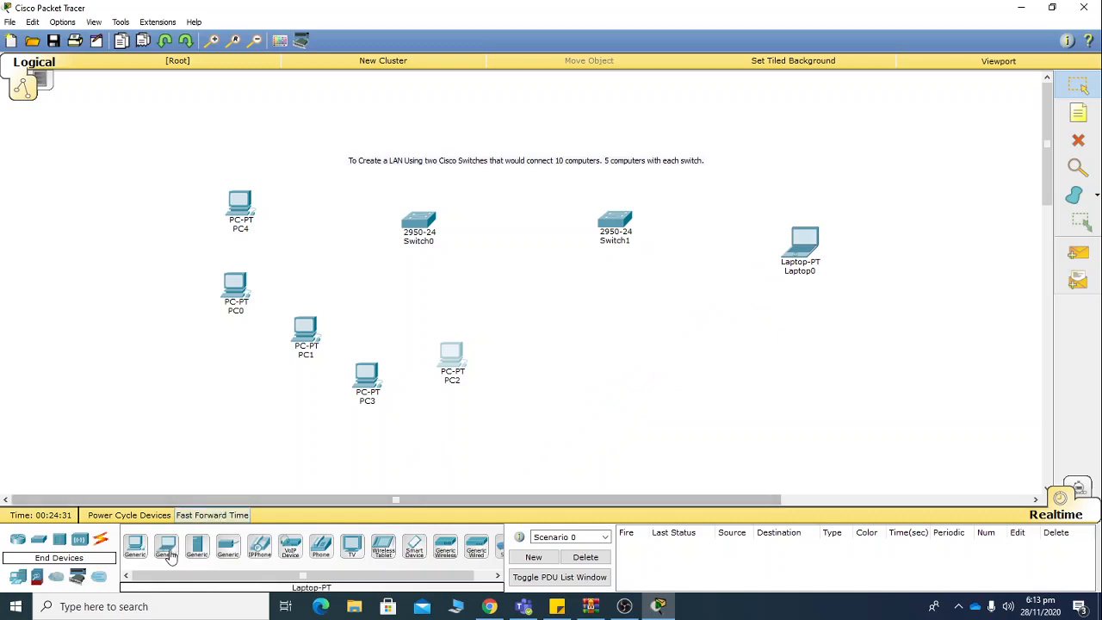
{"action": "left_click", "coordinate": [211, 41]}
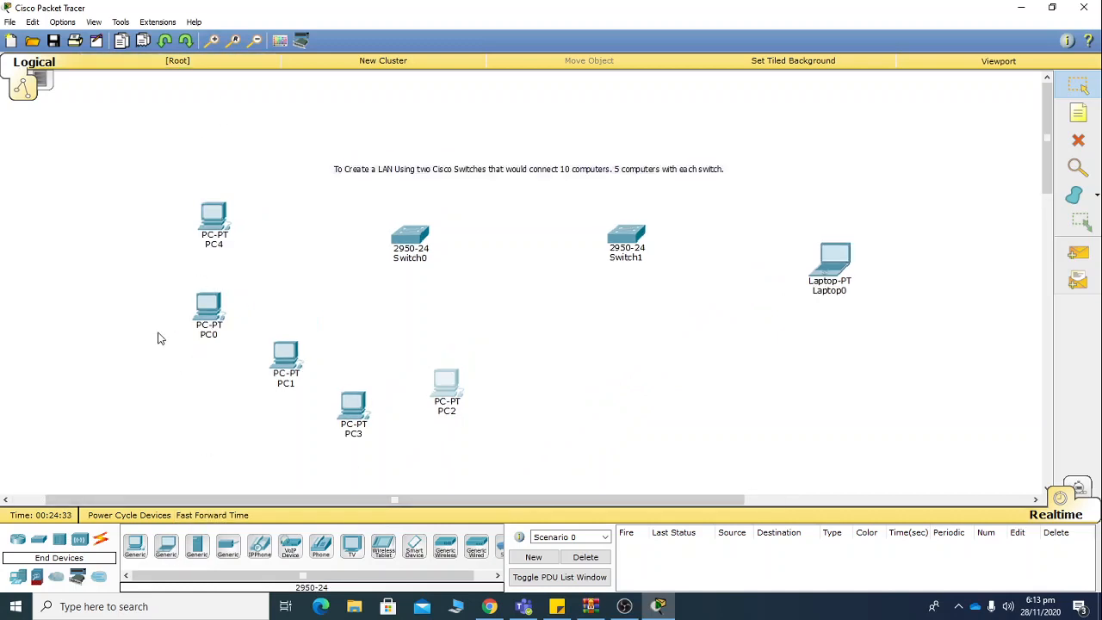
{"action": "left_click_drag", "start_coordinate": [167, 551], "coordinate": [870, 379]}
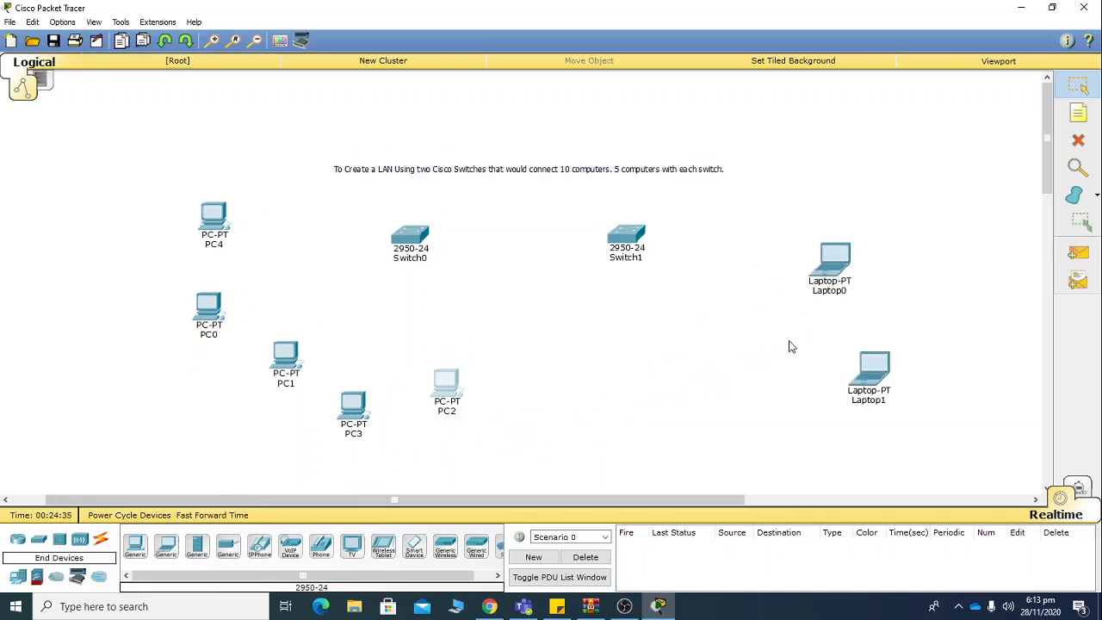
{"action": "left_click_drag", "start_coordinate": [166, 551], "coordinate": [837, 392]}
{"action": "left_click_drag", "start_coordinate": [135, 547], "coordinate": [788, 408]}
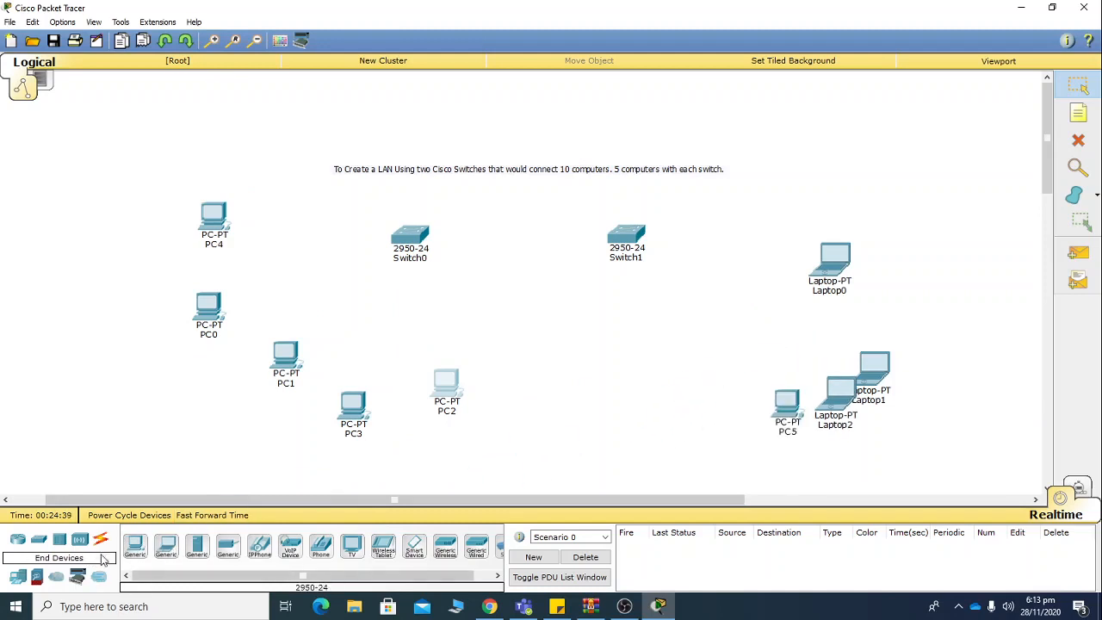
{"action": "left_click_drag", "start_coordinate": [135, 549], "coordinate": [655, 428]}
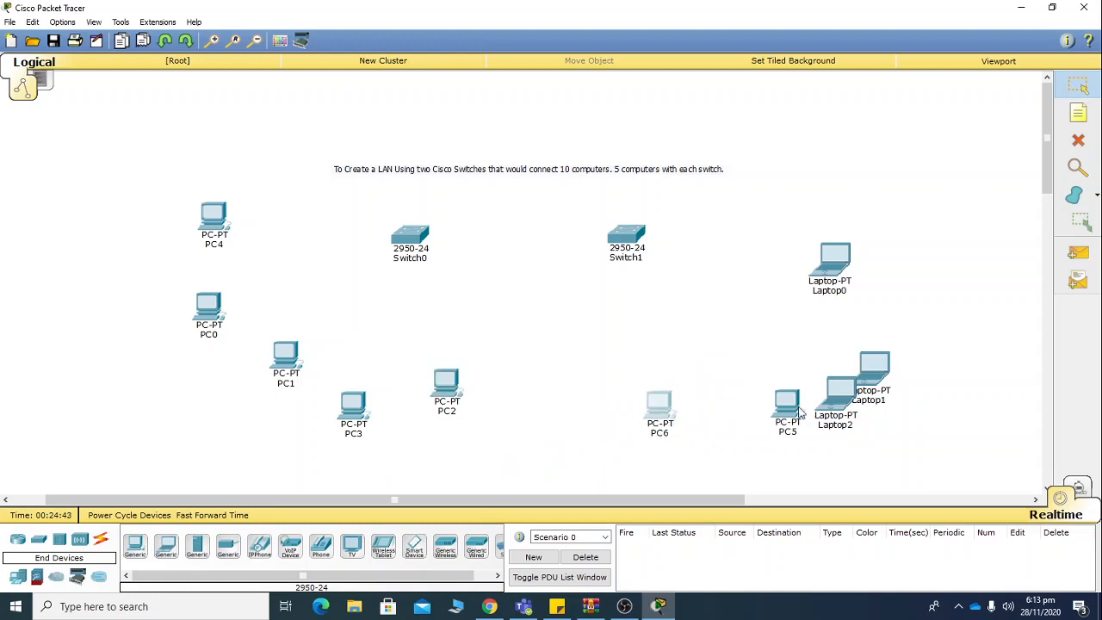
- Arrange the three laptops, PC5 and PC6 without overlaps in an arc around the right and lower side of Switch1
{"action": "left_click_drag", "start_coordinate": [799, 413], "coordinate": [759, 388]}
{"action": "left_click_drag", "start_coordinate": [855, 406], "coordinate": [840, 188]}
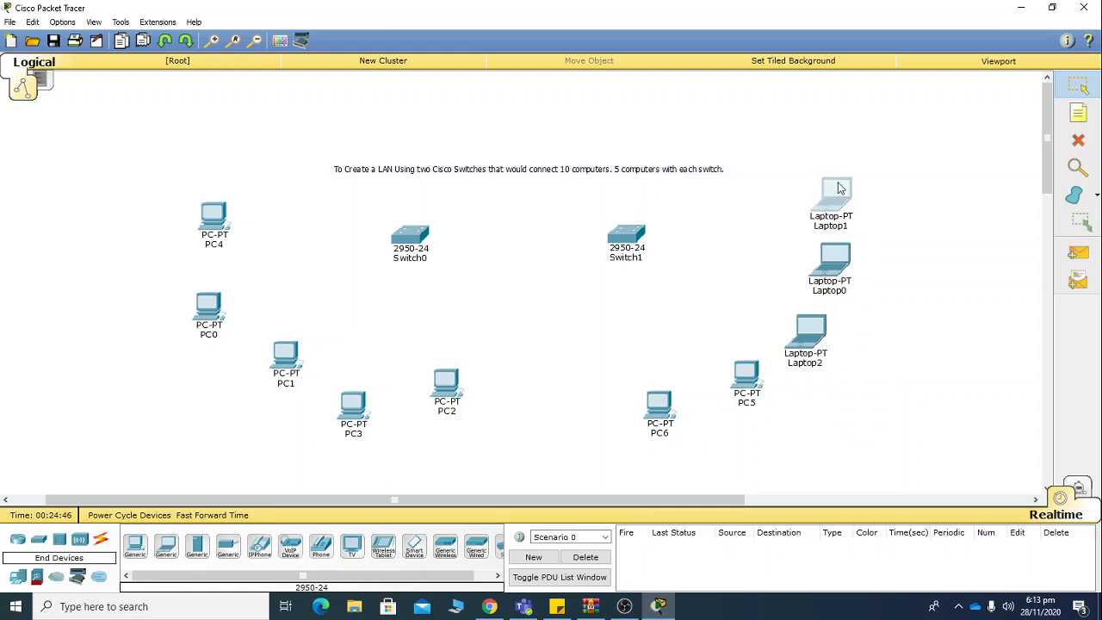
{"action": "double_click", "coordinate": [656, 172]}
{"action": "left_click", "coordinate": [490, 193]}
{"action": "left_click_drag", "start_coordinate": [850, 272], "coordinate": [879, 291]}
{"action": "left_click_drag", "start_coordinate": [814, 332], "coordinate": [827, 357]}
{"action": "left_click_drag", "start_coordinate": [750, 399], "coordinate": [763, 425]}
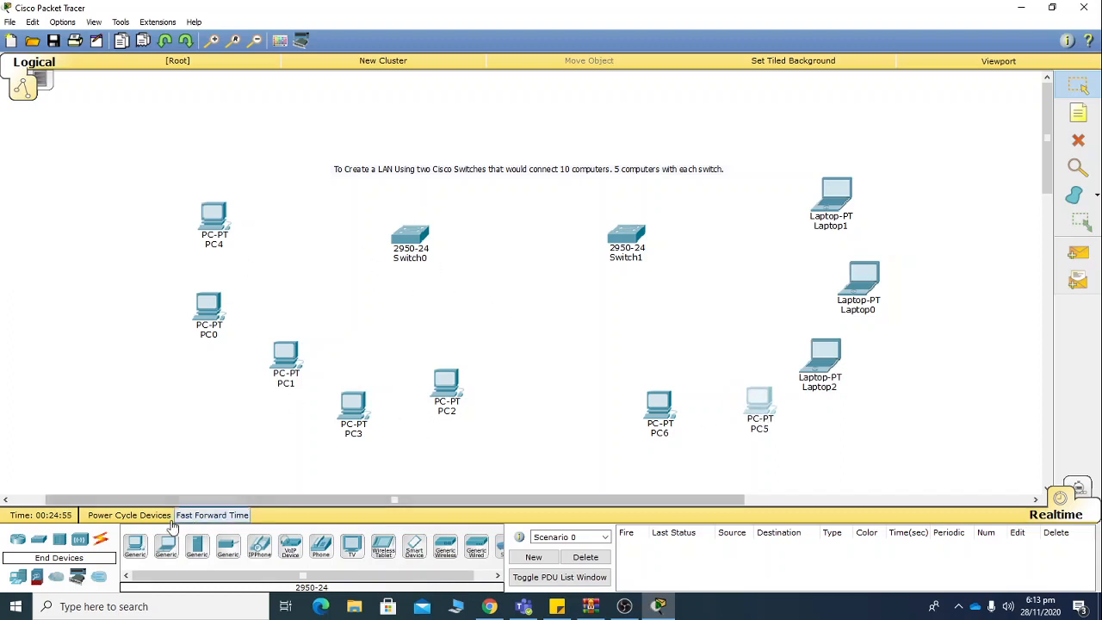
- Connect PC4's FastEthernet0 port to Switch0's FastEthernet0/1 port with a copper straight-through cable
{"action": "left_click", "coordinate": [101, 544]}
{"action": "left_click", "coordinate": [197, 546]}
{"action": "left_click", "coordinate": [230, 229]}
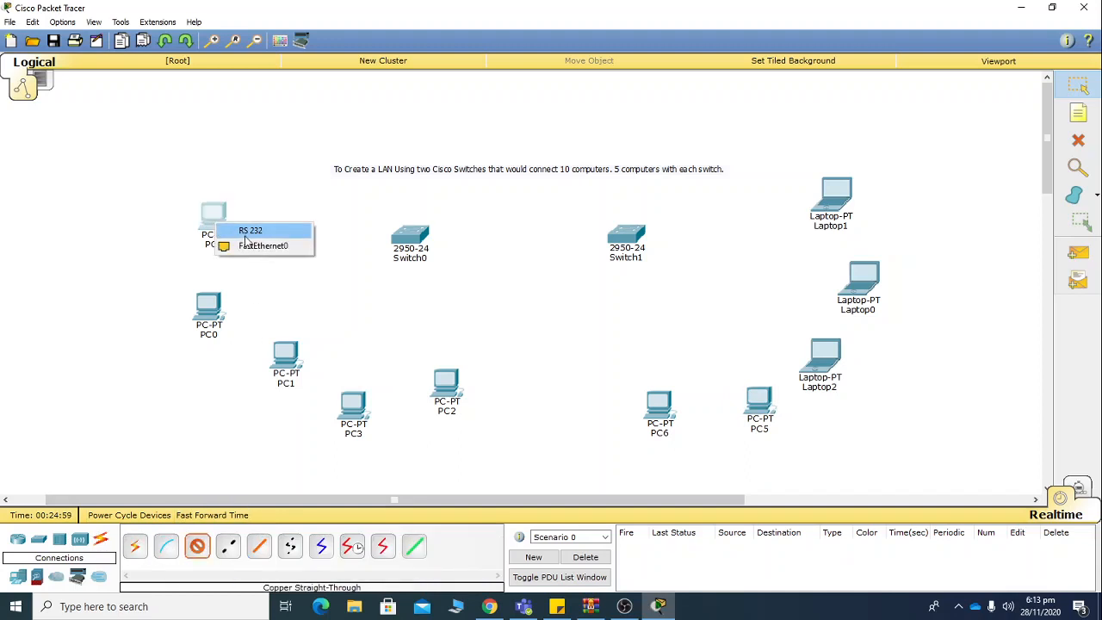
{"action": "left_click", "coordinate": [252, 244]}
{"action": "left_click", "coordinate": [407, 240]}
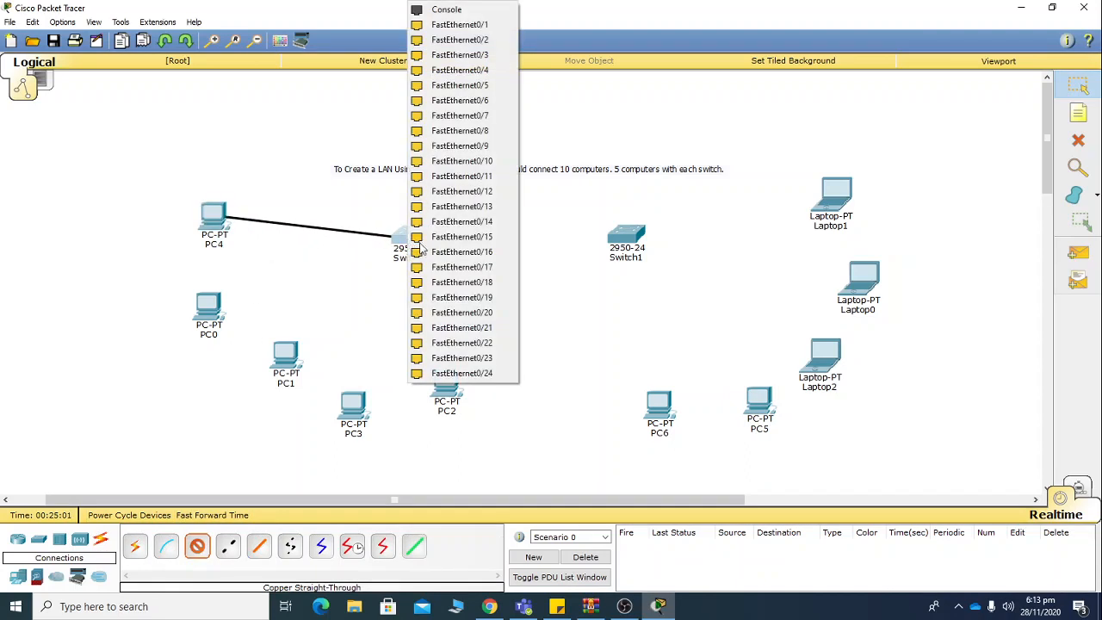
{"action": "left_click", "coordinate": [461, 28]}
- Connect PC0's FastEthernet0 port to Switch0's FastEthernet0/2 port with a copper straight-through cable
{"action": "left_click", "coordinate": [197, 546]}
{"action": "left_click", "coordinate": [222, 304]}
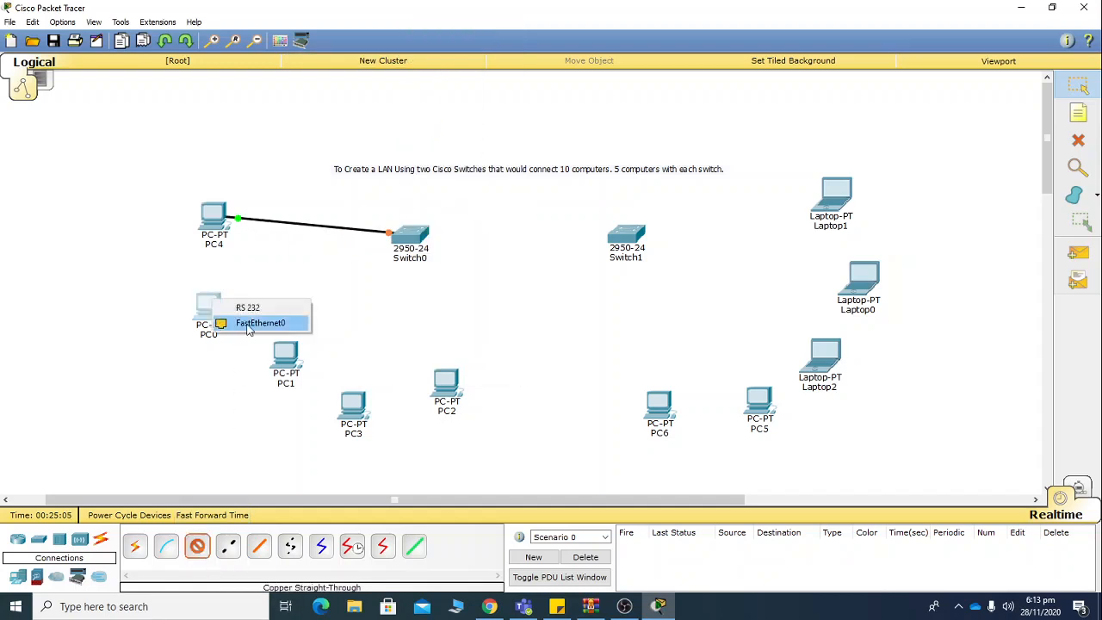
{"action": "left_click", "coordinate": [245, 319]}
{"action": "left_click", "coordinate": [408, 240]}
{"action": "left_click", "coordinate": [419, 270]}
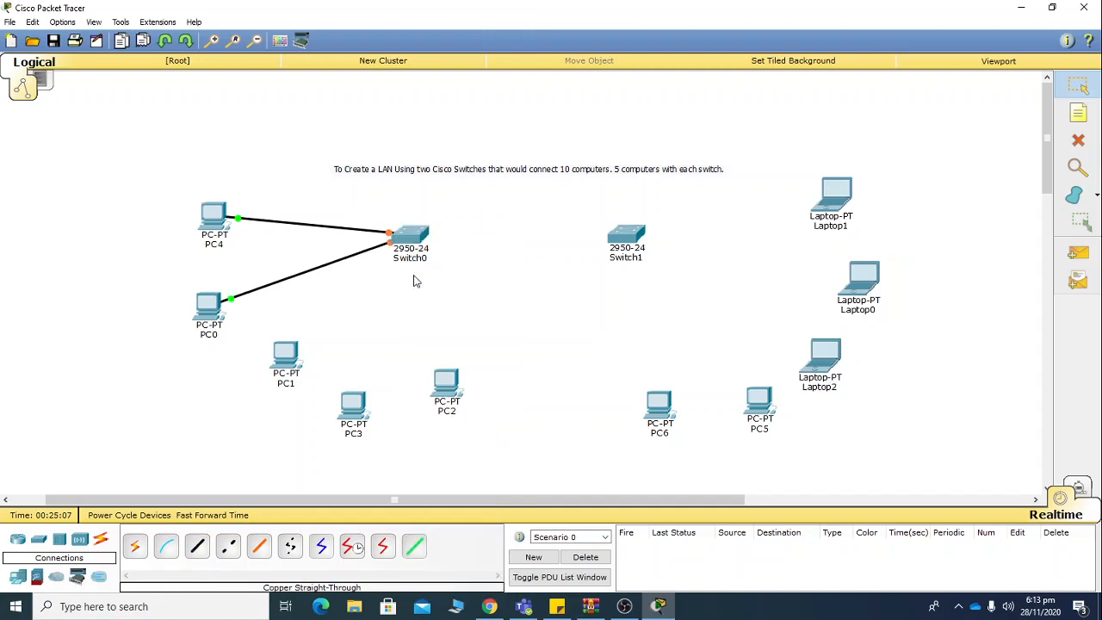
- Connect PC1's FastEthernet0 port to Switch0's FastEthernet0/3 port with a copper straight-through cable
{"action": "left_click", "coordinate": [198, 546]}
{"action": "left_click", "coordinate": [285, 357]}
{"action": "left_click", "coordinate": [324, 380]}
{"action": "left_click", "coordinate": [408, 245]}
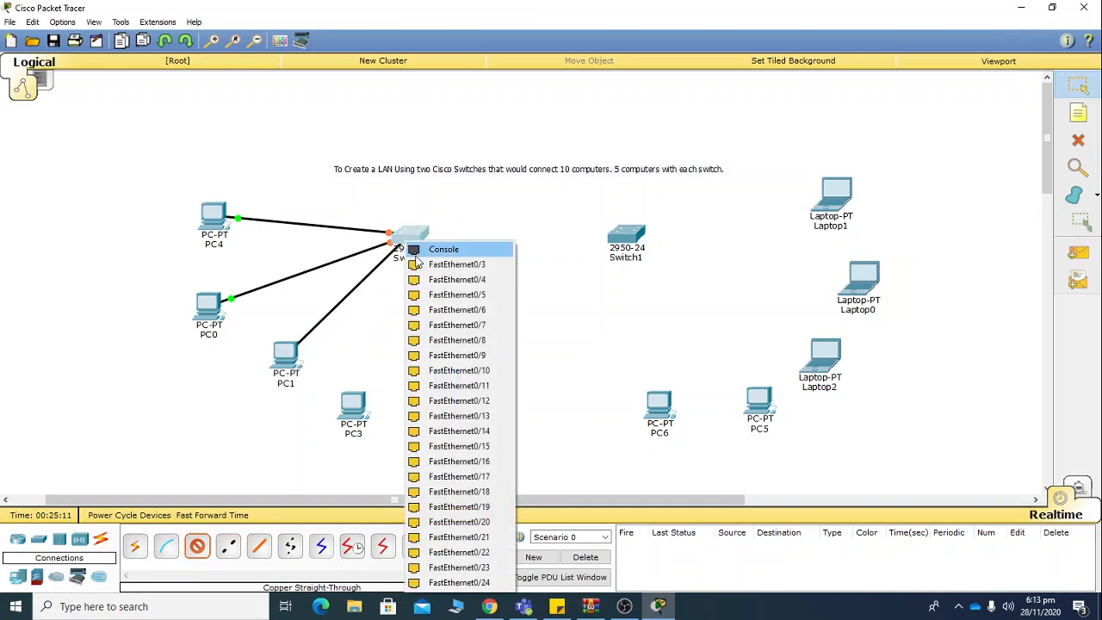
{"action": "left_click", "coordinate": [418, 264]}
- Connect PC3's FastEthernet0 port to Switch0's FastEthernet0/4 port with a copper straight-through cable
{"action": "left_click", "coordinate": [197, 546]}
{"action": "left_click", "coordinate": [344, 417]}
{"action": "left_click", "coordinate": [379, 436]}
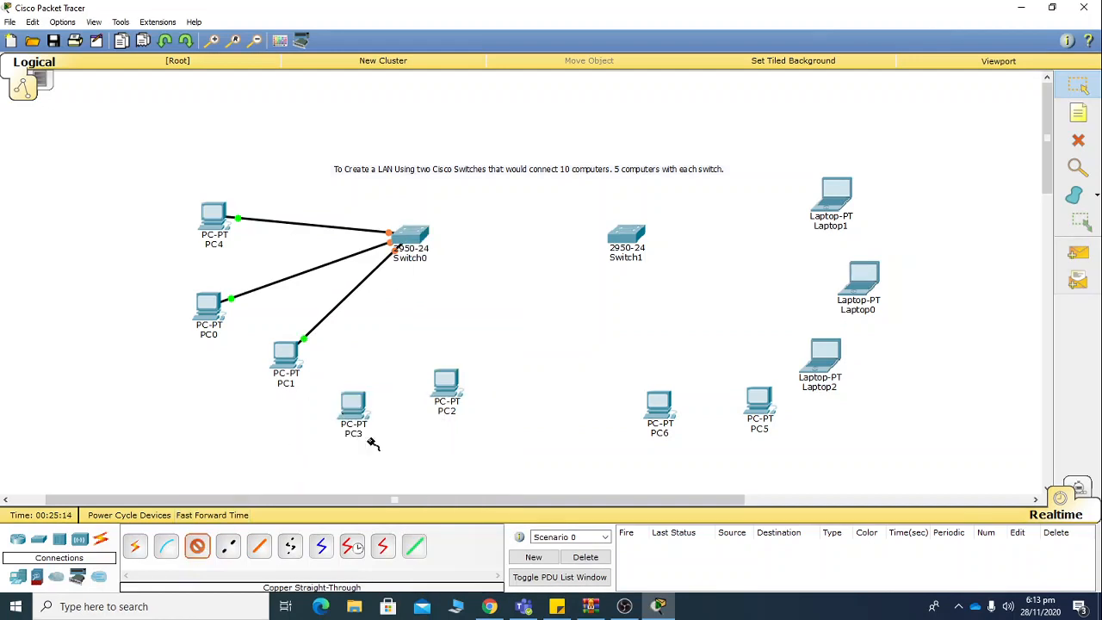
{"action": "left_click", "coordinate": [422, 240]}
{"action": "left_click", "coordinate": [454, 254]}
- Connect PC2's FastEthernet0 port to Switch0's FastEthernet0/5 port with a copper straight-through cable
{"action": "left_click", "coordinate": [199, 547]}
{"action": "left_click", "coordinate": [445, 388]}
{"action": "left_click", "coordinate": [495, 417]}
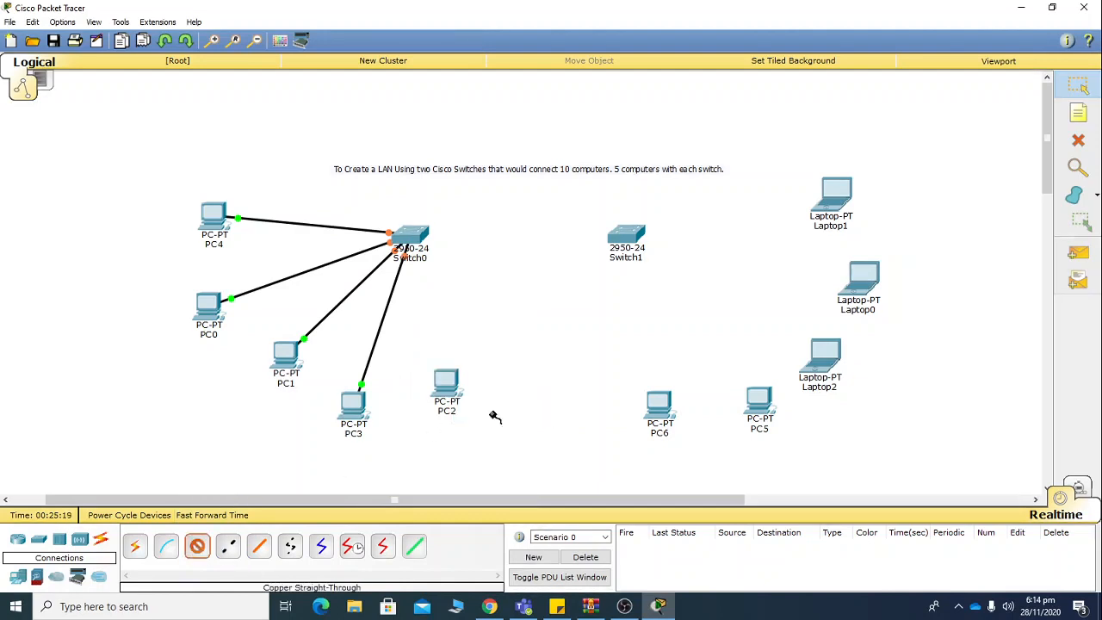
{"action": "left_click", "coordinate": [413, 237]}
{"action": "left_click", "coordinate": [454, 254]}
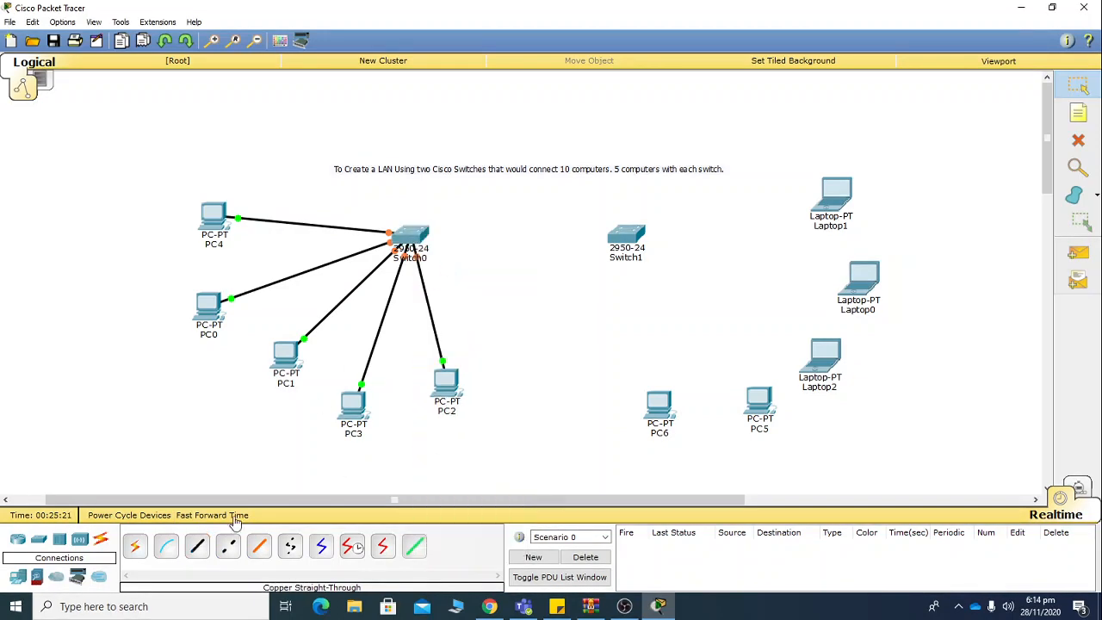
- Connect Switch1's FastEthernet0/1 port to Laptop1's FastEthernet0 port with a copper straight-through cable
{"action": "left_click", "coordinate": [197, 546]}
{"action": "left_click", "coordinate": [633, 236]}
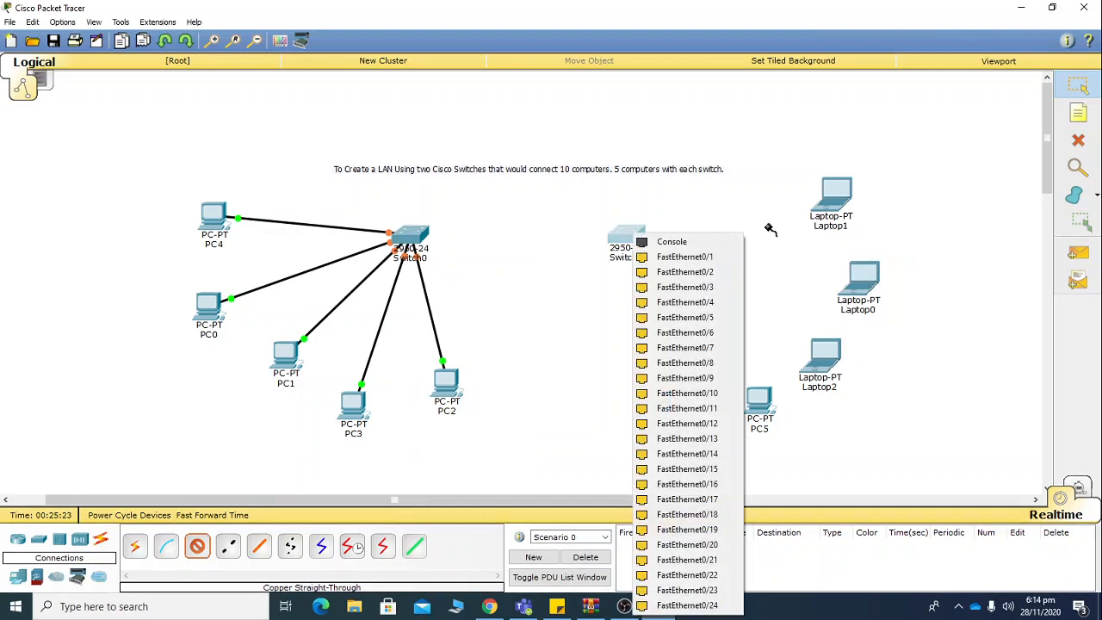
{"action": "left_click", "coordinate": [732, 257]}
{"action": "left_click", "coordinate": [835, 200]}
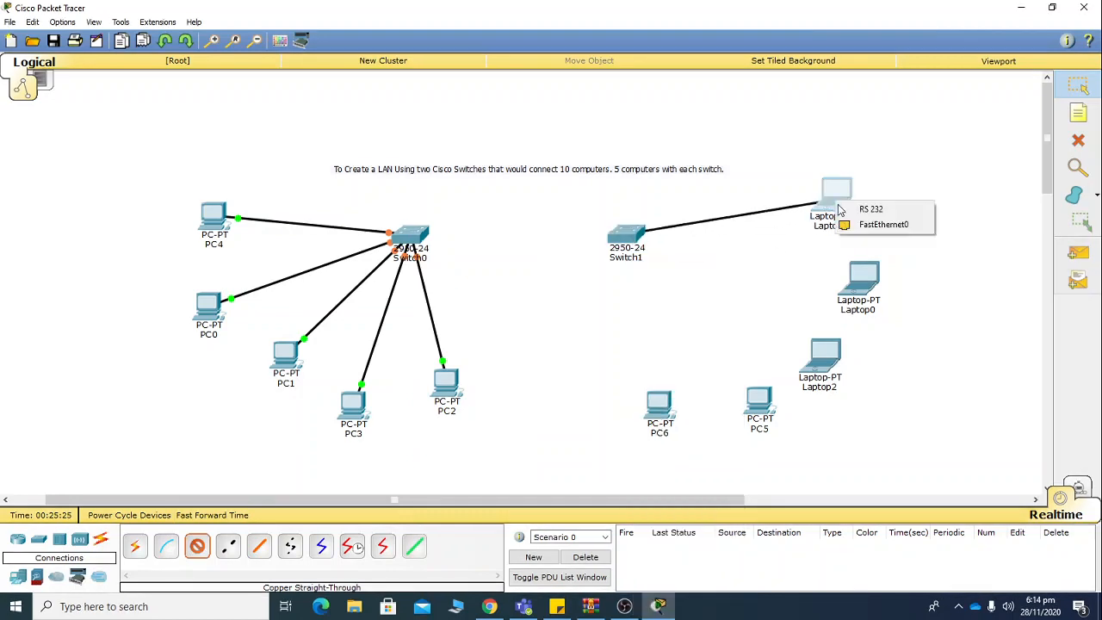
{"action": "left_click", "coordinate": [879, 225]}
- Connect Switch1's FastEthernet0/2 port to Laptop0's FastEthernet0 port with a copper straight-through cable
{"action": "left_click", "coordinate": [197, 547]}
{"action": "left_click", "coordinate": [633, 239]}
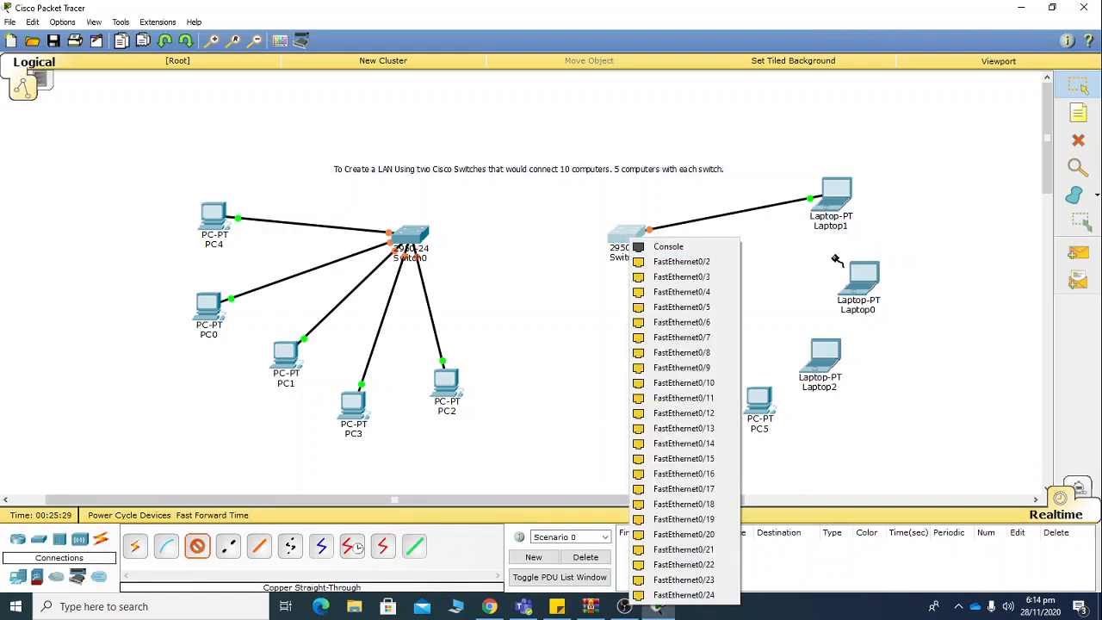
{"action": "left_click", "coordinate": [708, 265]}
{"action": "left_click", "coordinate": [861, 278]}
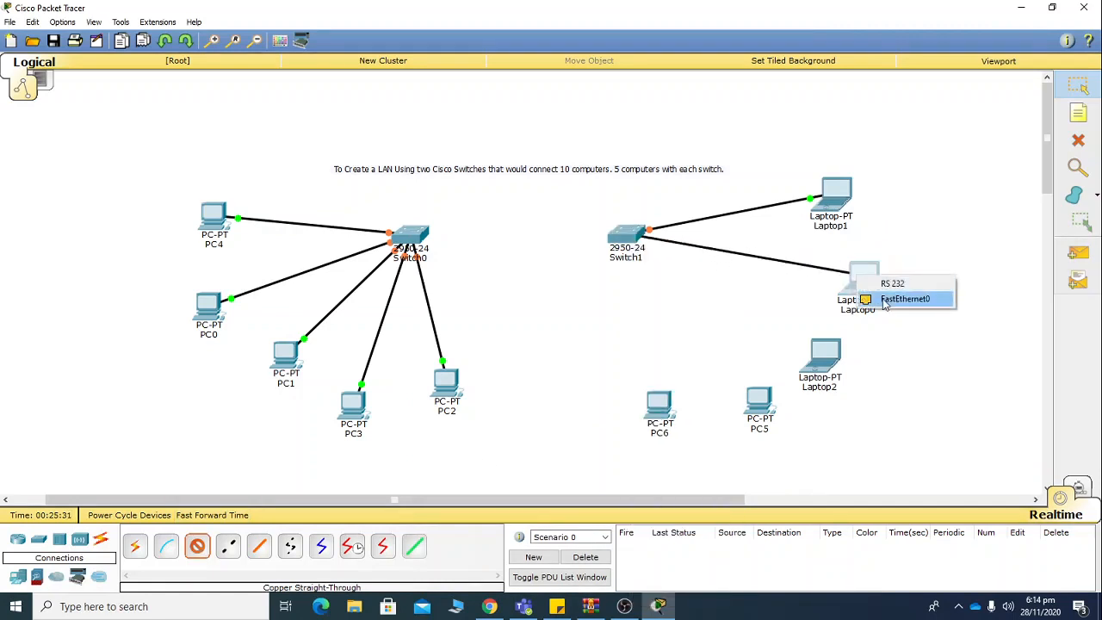
{"action": "left_click", "coordinate": [930, 300]}
- Connect Switch1's FastEthernet0/3 port to Laptop2's FastEthernet0 port with a copper straight-through cable
{"action": "left_click", "coordinate": [197, 547]}
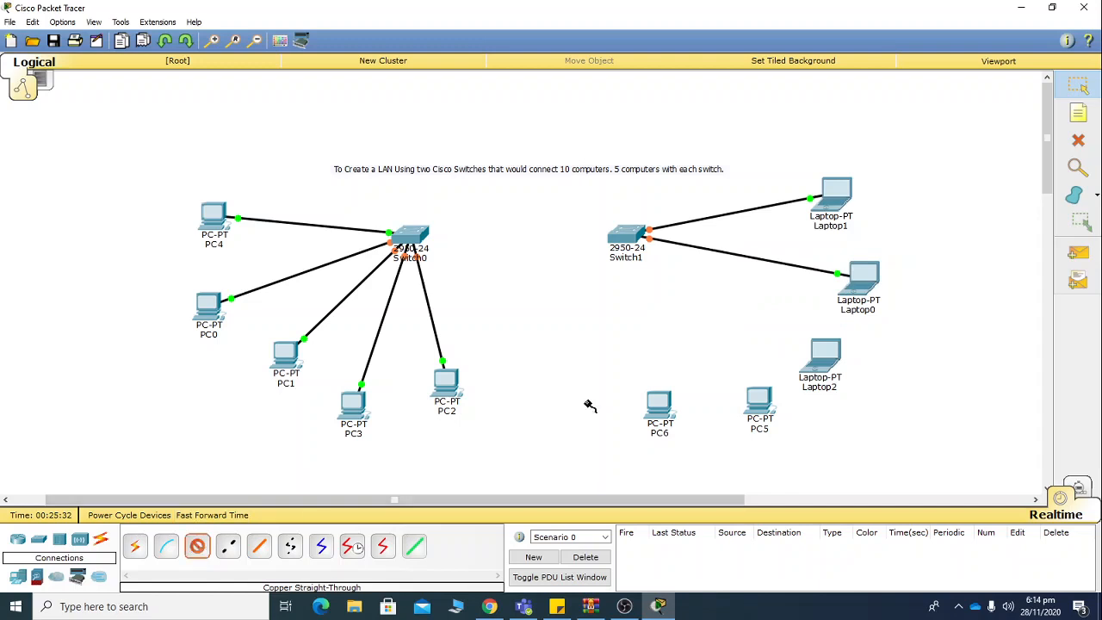
{"action": "left_click", "coordinate": [637, 245]}
{"action": "left_click", "coordinate": [723, 277]}
{"action": "left_click", "coordinate": [827, 353]}
{"action": "left_click", "coordinate": [866, 375]}
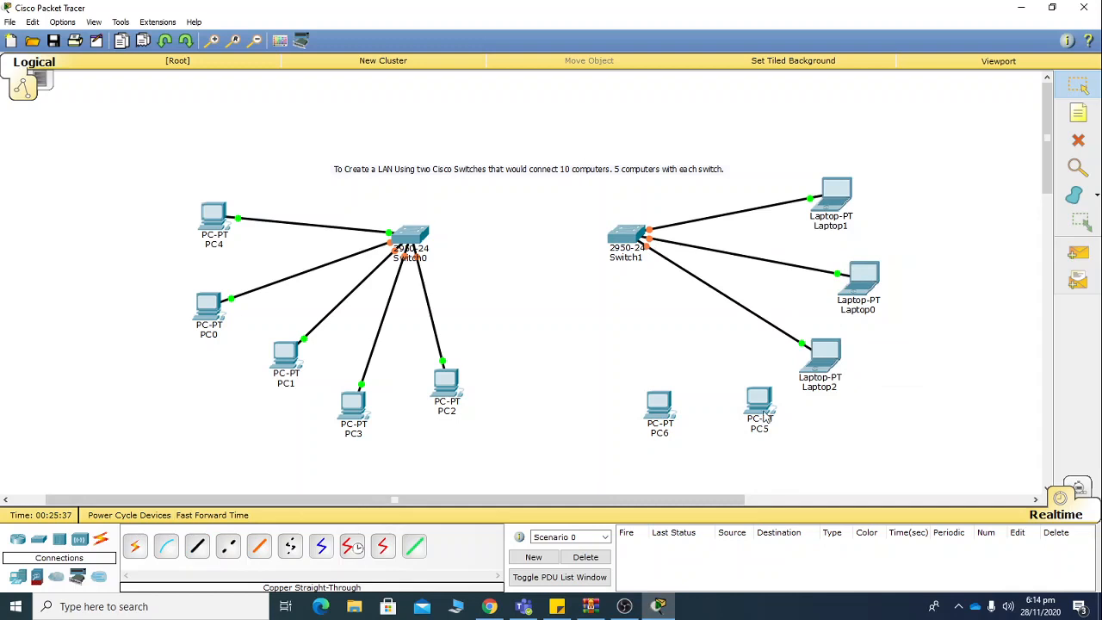
- Connect Switch1's FastEthernet0/4 port to PC5's FastEthernet0 port with a copper straight-through cable
{"action": "left_click", "coordinate": [198, 546]}
{"action": "left_click", "coordinate": [633, 242]}
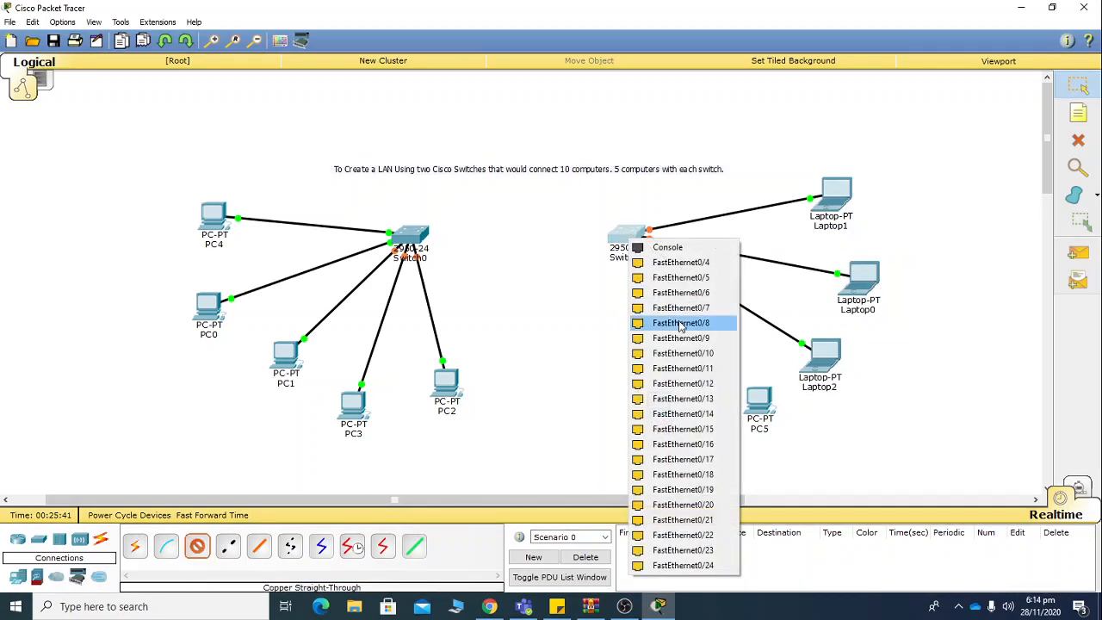
{"action": "left_click", "coordinate": [672, 258]}
{"action": "left_click", "coordinate": [752, 396]}
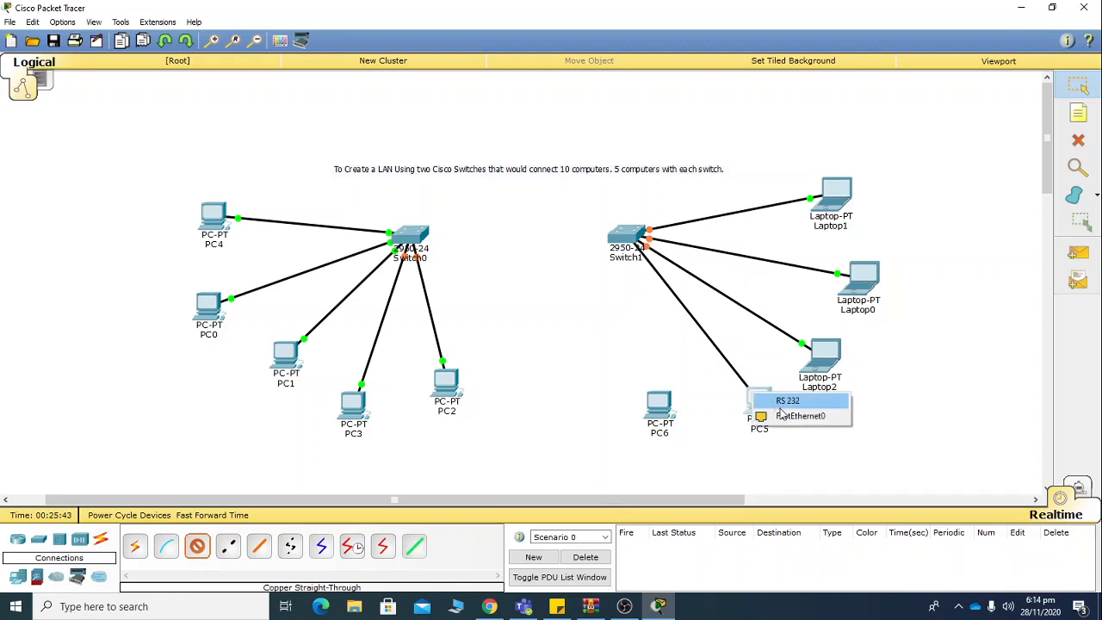
{"action": "left_click", "coordinate": [775, 400]}
- Try to connect Switch1 to PC6 with a copper straight-through cable
{"action": "left_click", "coordinate": [196, 547]}
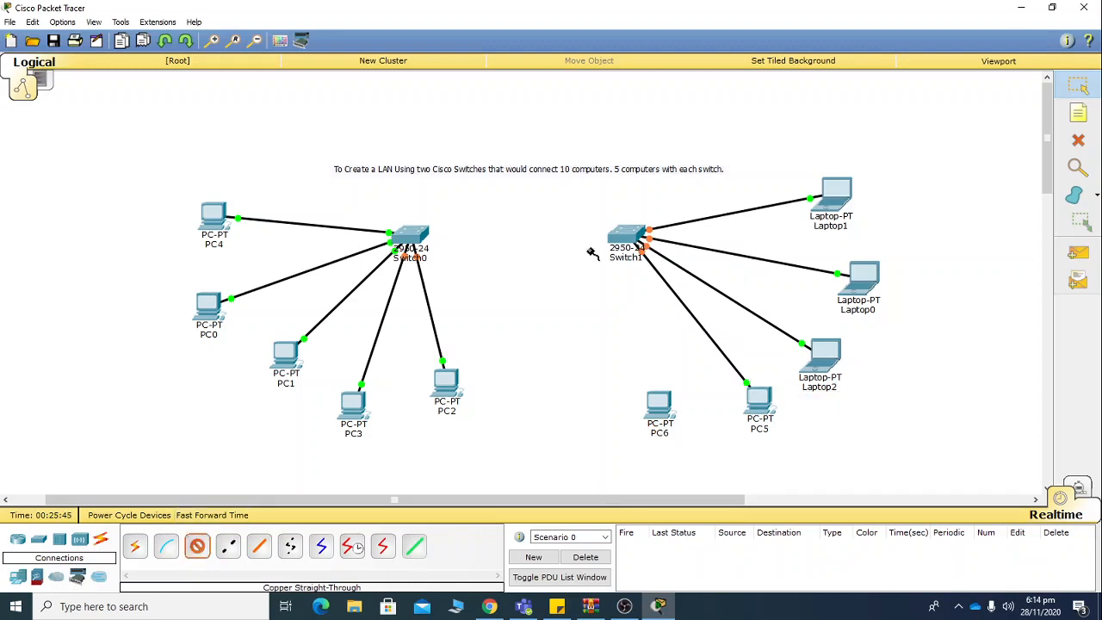
{"action": "left_click", "coordinate": [626, 239]}
{"action": "left_click", "coordinate": [672, 327]}
{"action": "left_click", "coordinate": [654, 400]}
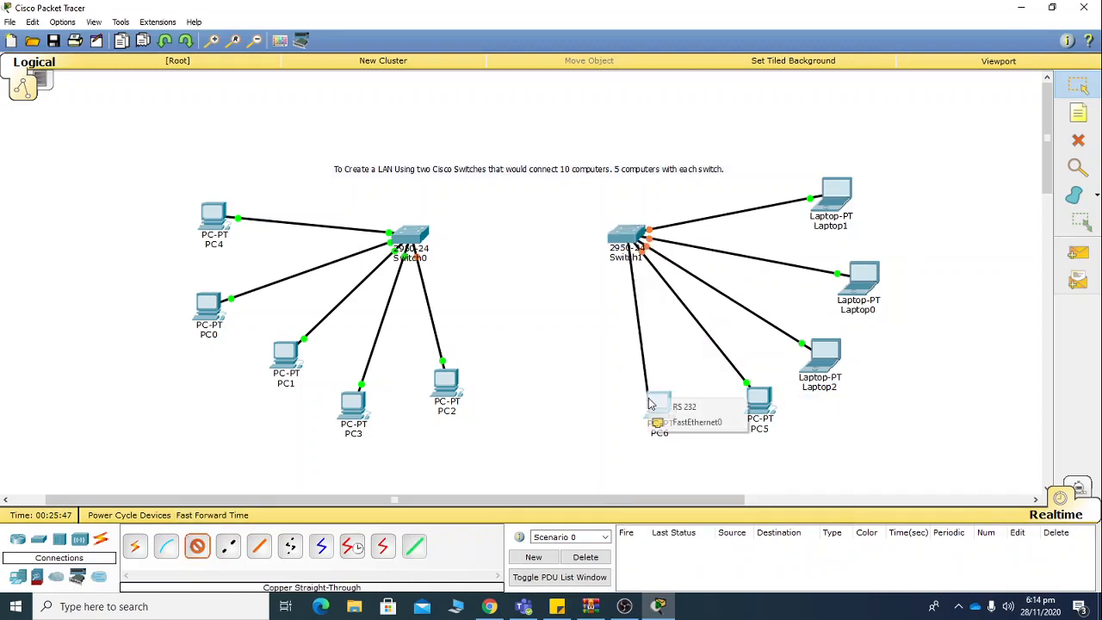
{"action": "left_click", "coordinate": [668, 419]}
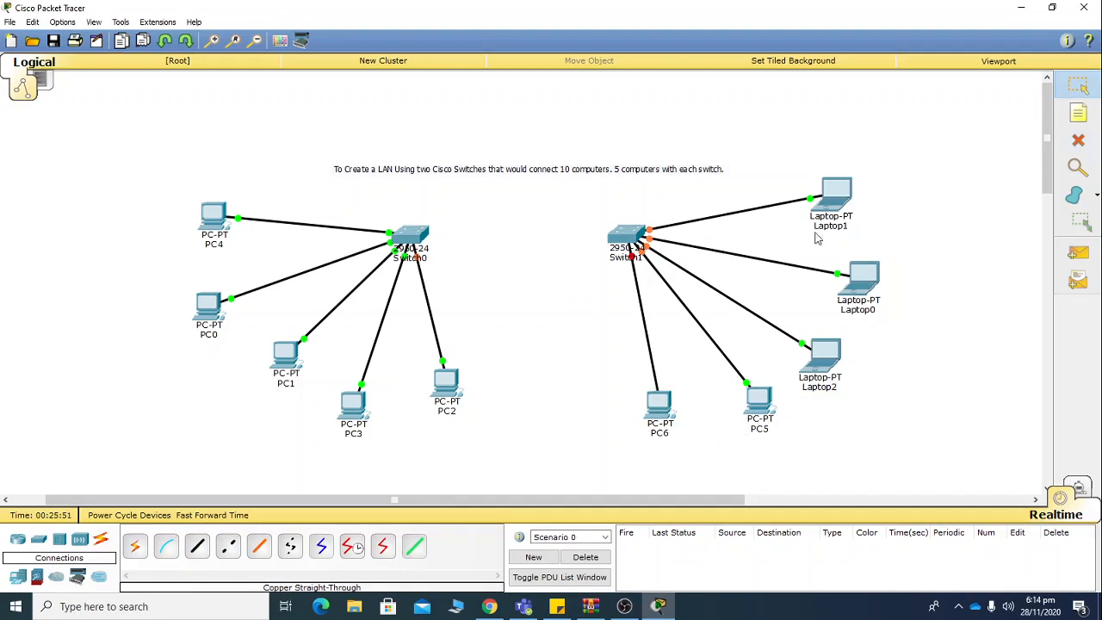
- Delete the cable between Switch1 and PC6
{"action": "left_click", "coordinate": [1078, 141]}
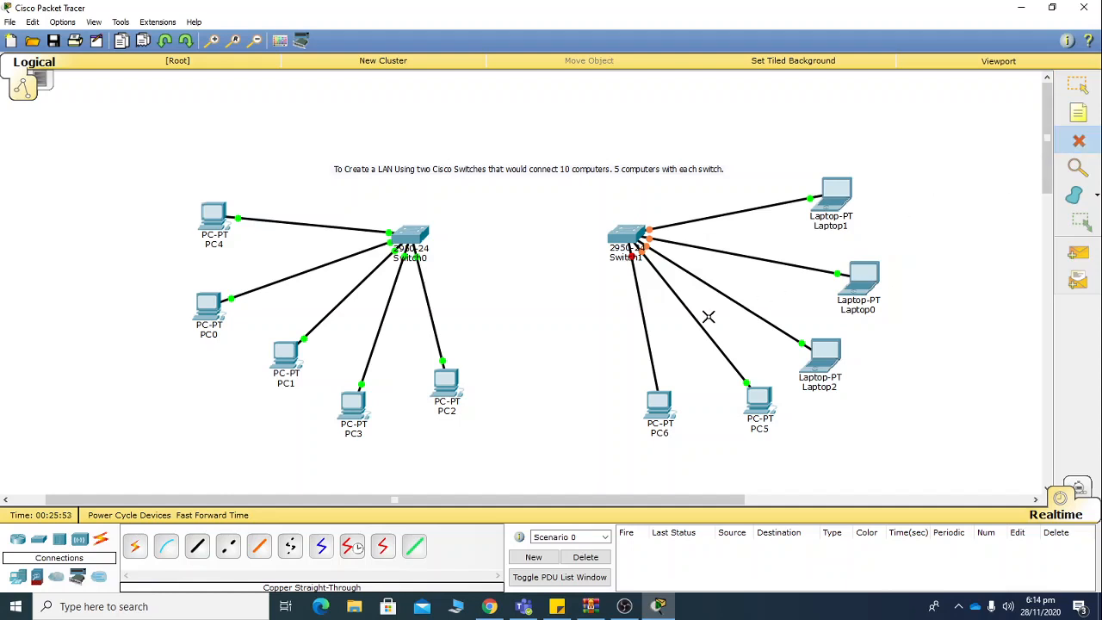
{"action": "left_click", "coordinate": [646, 334]}
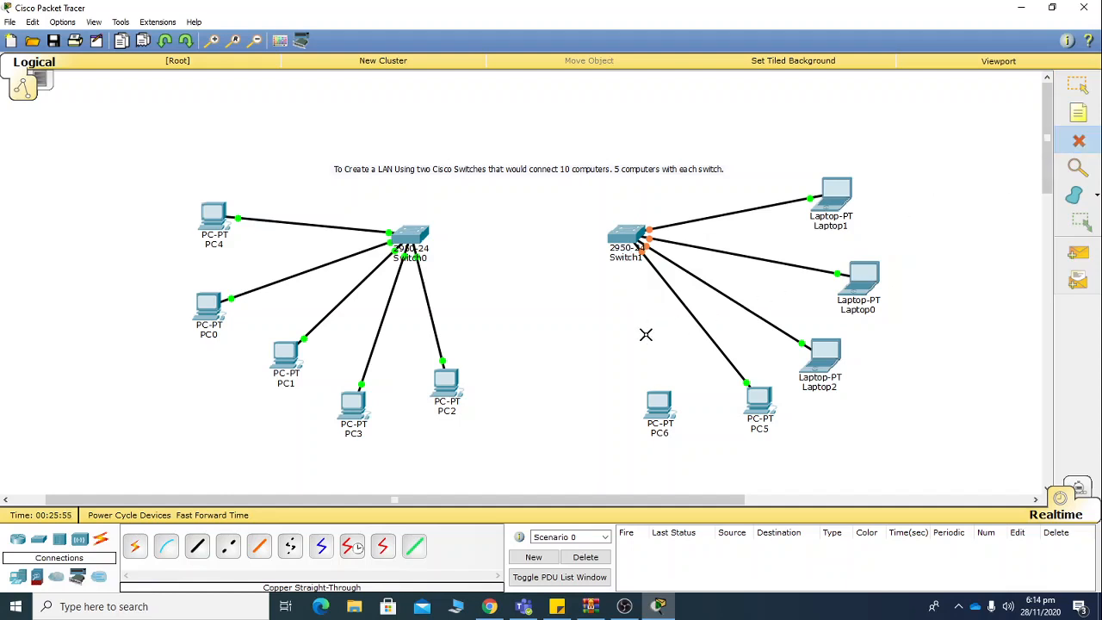
{"action": "key", "text": "Escape"}
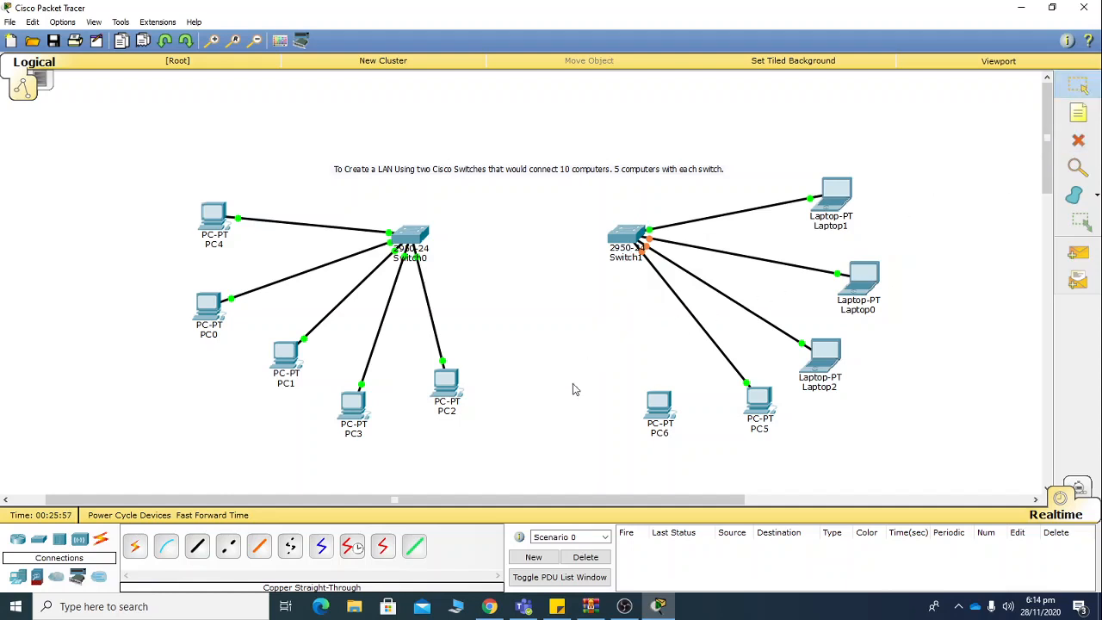
- Connect Switch1's FastEthernet0/5 port to PC6's FastEthernet0 port with a copper straight-through cable
{"action": "left_click", "coordinate": [197, 546]}
{"action": "left_click", "coordinate": [625, 240]}
{"action": "left_click", "coordinate": [667, 259]}
{"action": "left_click", "coordinate": [659, 403]}
{"action": "left_click", "coordinate": [702, 429]}
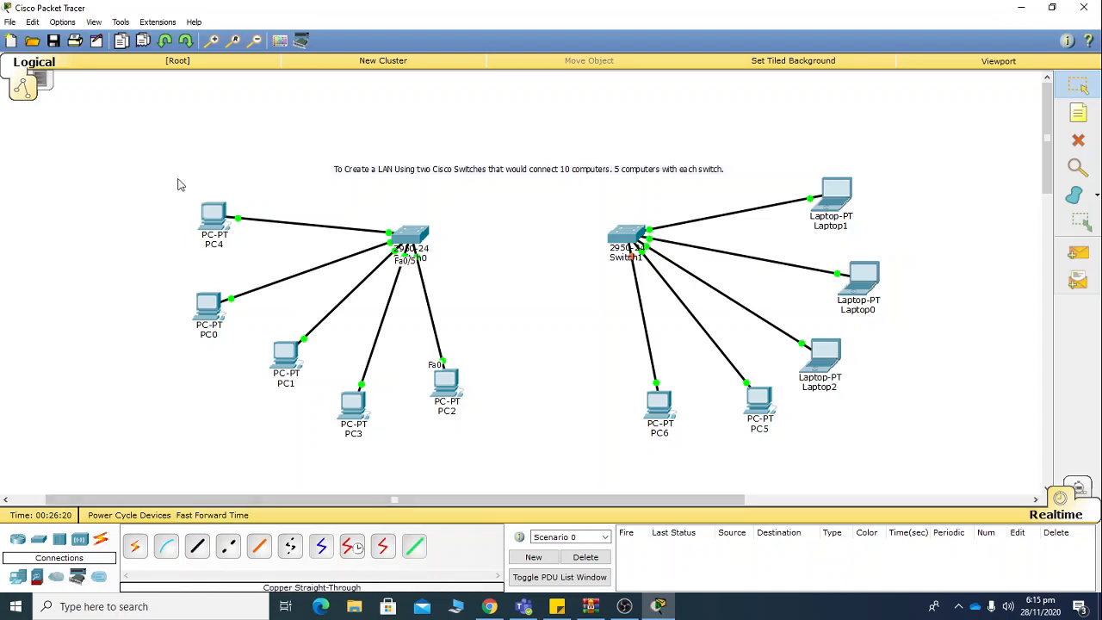
- Assign PC4 the static IP address 192.168.2.1 with the subnet mask 255.255.255.0 and close its device window
{"action": "left_click", "coordinate": [217, 217]}
{"action": "left_click", "coordinate": [220, 240]}
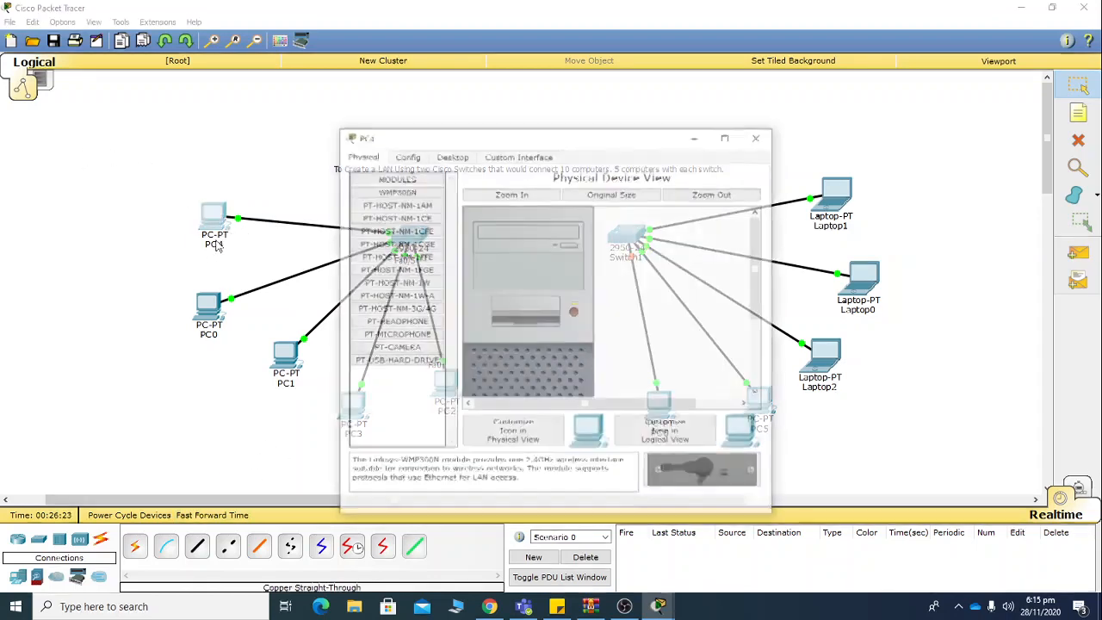
{"action": "left_click", "coordinate": [454, 157]}
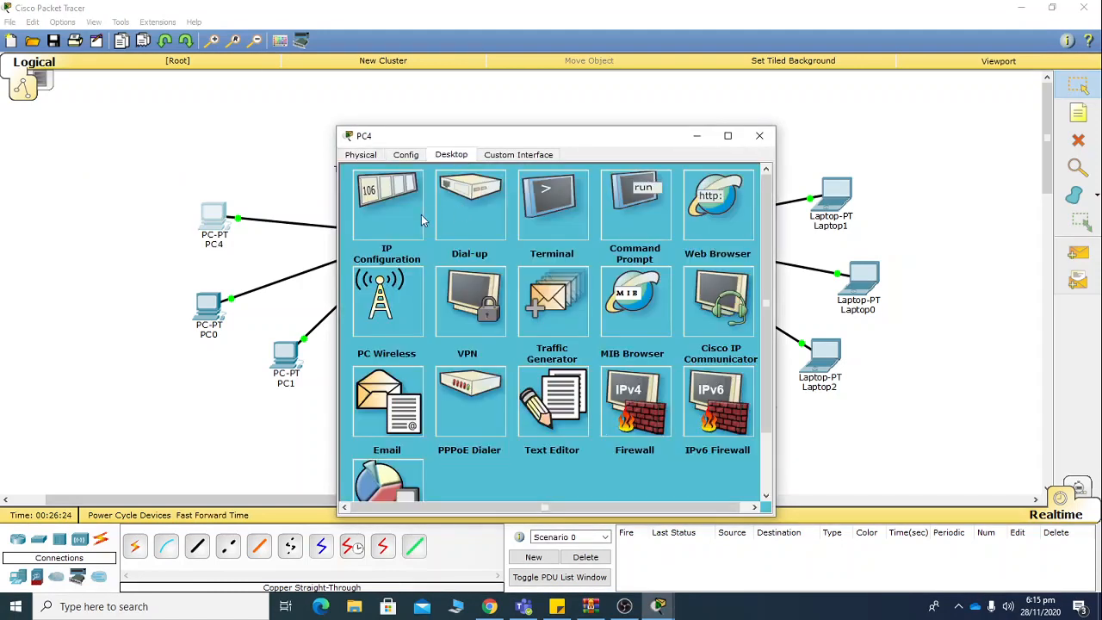
{"action": "left_click", "coordinate": [393, 217]}
{"action": "left_click", "coordinate": [502, 238]}
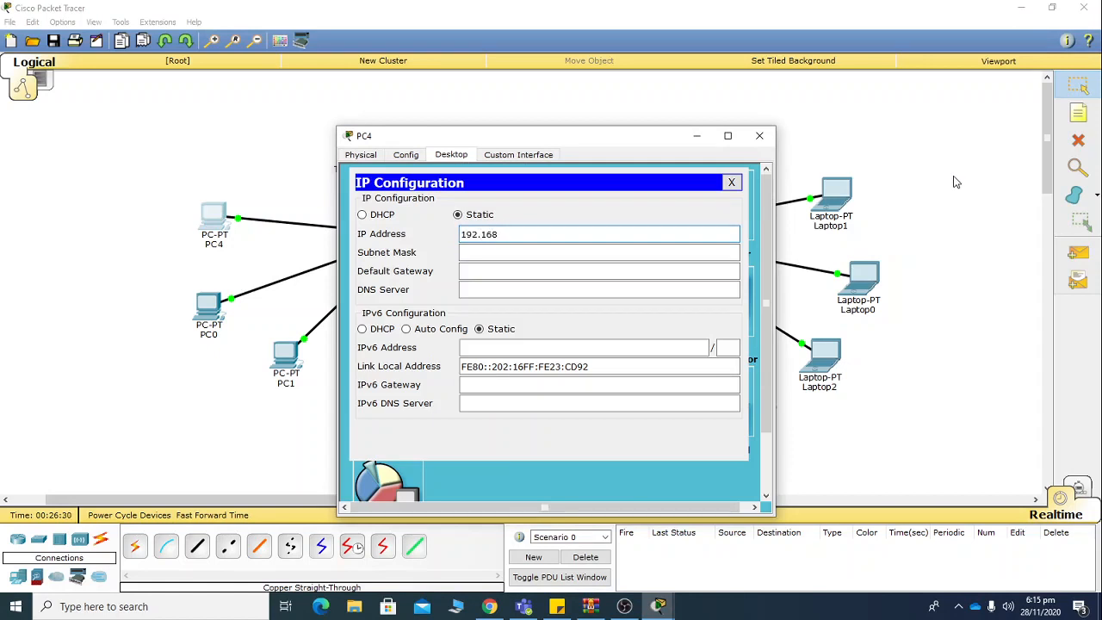
{"action": "type", "text": "192.168.2.1"}
{"action": "key", "text": "Tab"}
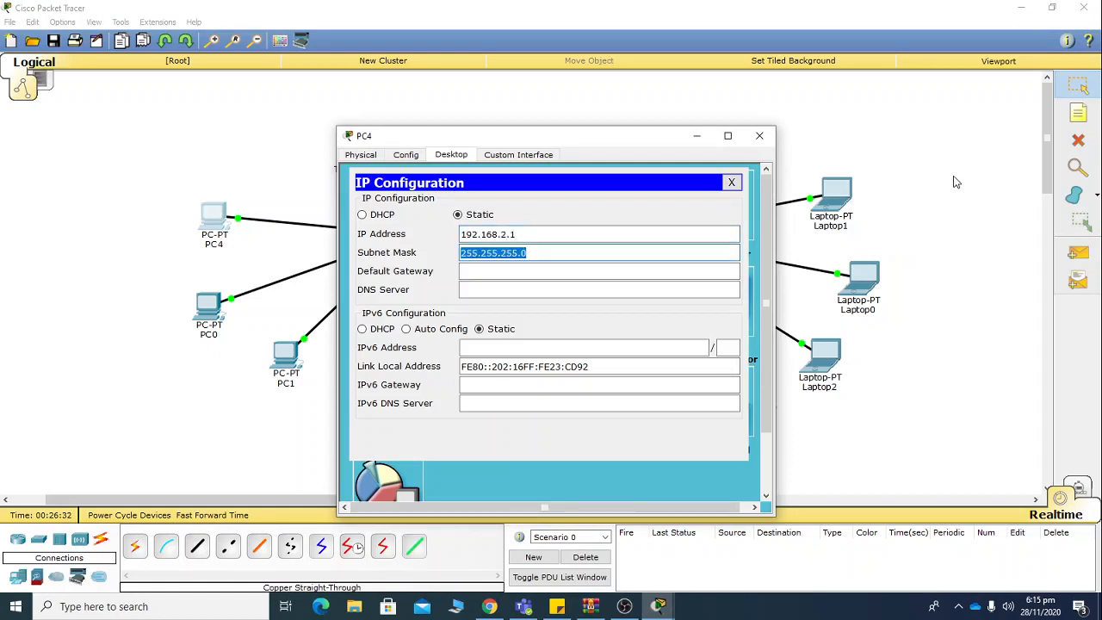
{"action": "left_click", "coordinate": [486, 252]}
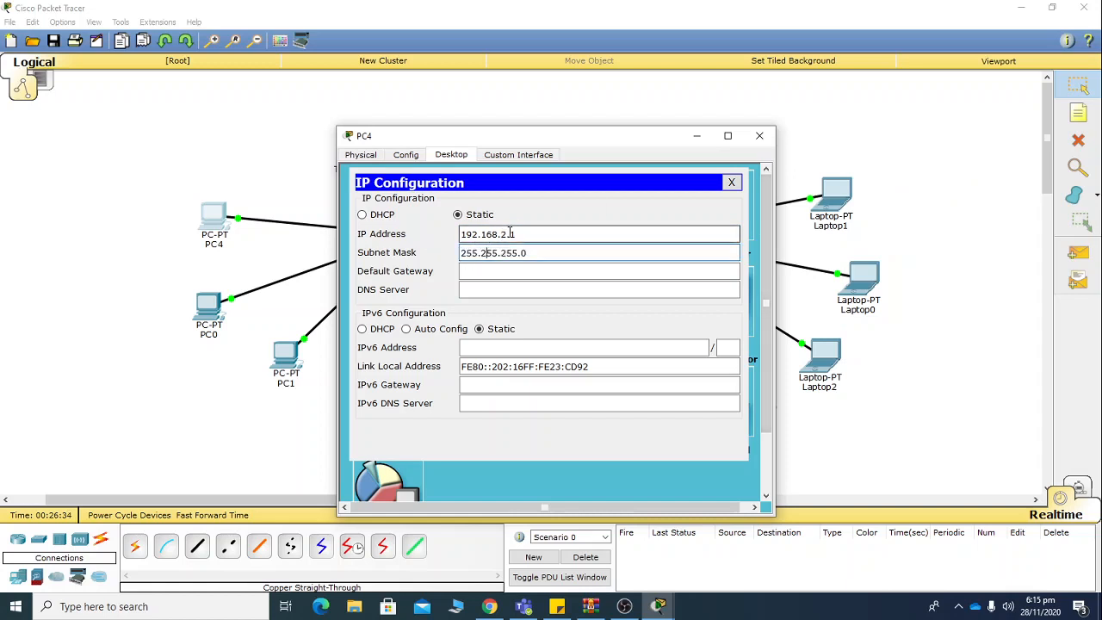
{"action": "left_click_drag", "start_coordinate": [508, 234], "coordinate": [460, 235]}
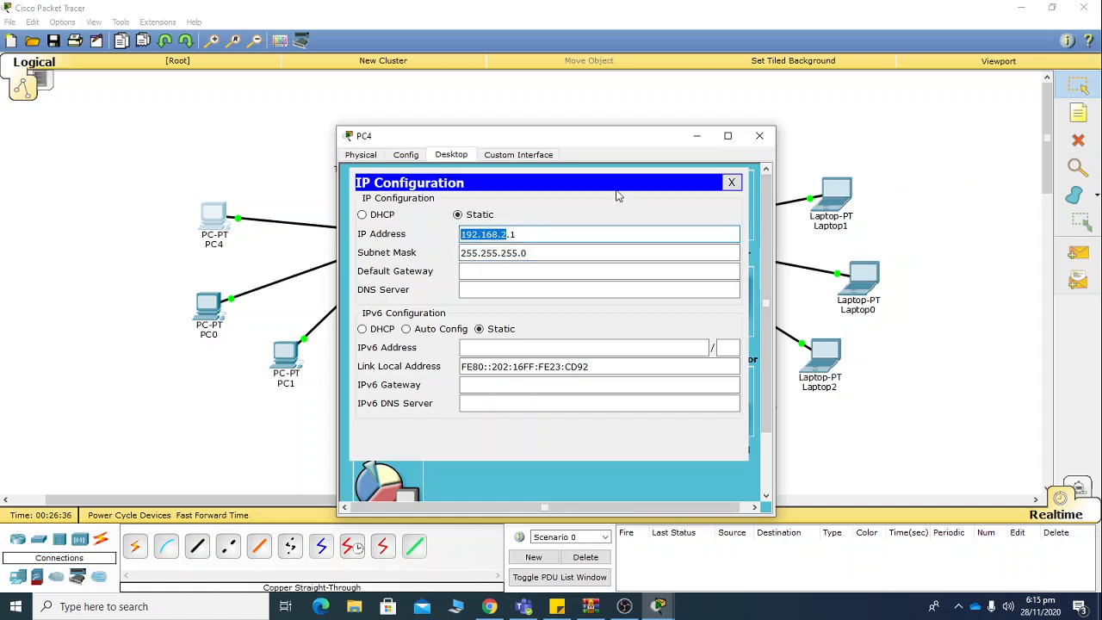
{"action": "left_click", "coordinate": [733, 180]}
{"action": "left_click", "coordinate": [760, 135]}
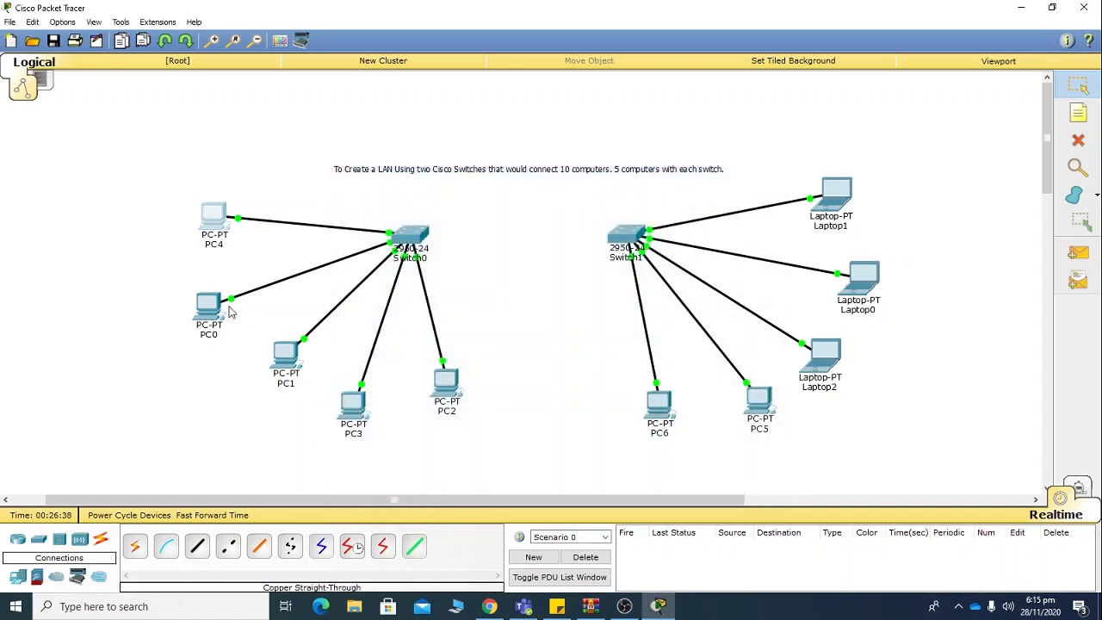
- Assign PC0 the static IP address 192.168.2.2 with the subnet mask 255.255.255.0 and close its device window
{"action": "left_click", "coordinate": [214, 310]}
{"action": "left_click", "coordinate": [451, 154]}
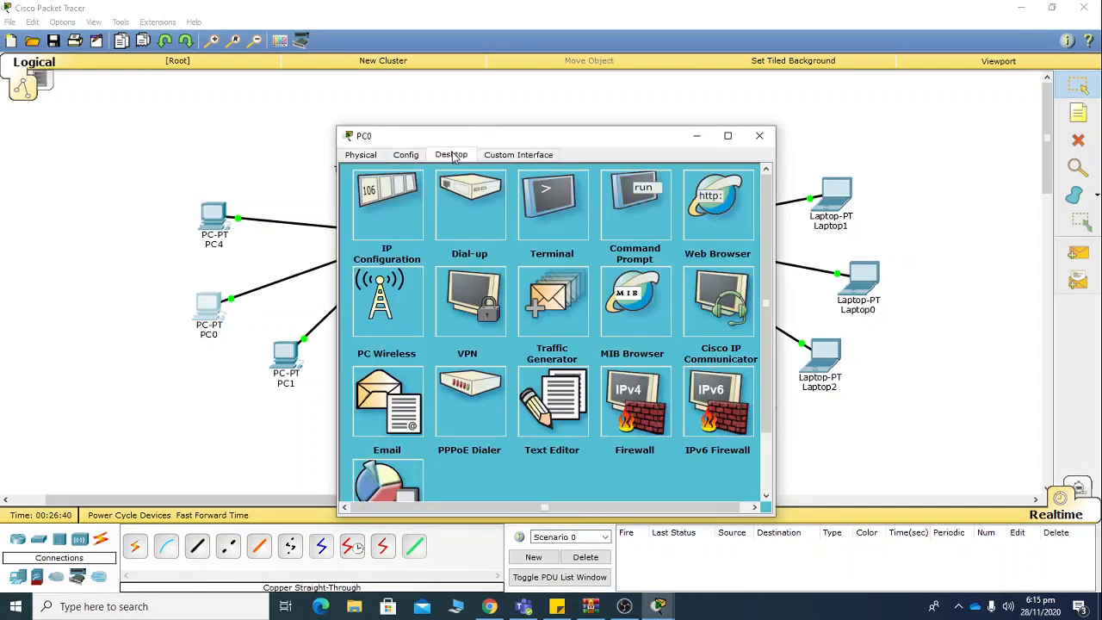
{"action": "left_click", "coordinate": [398, 217]}
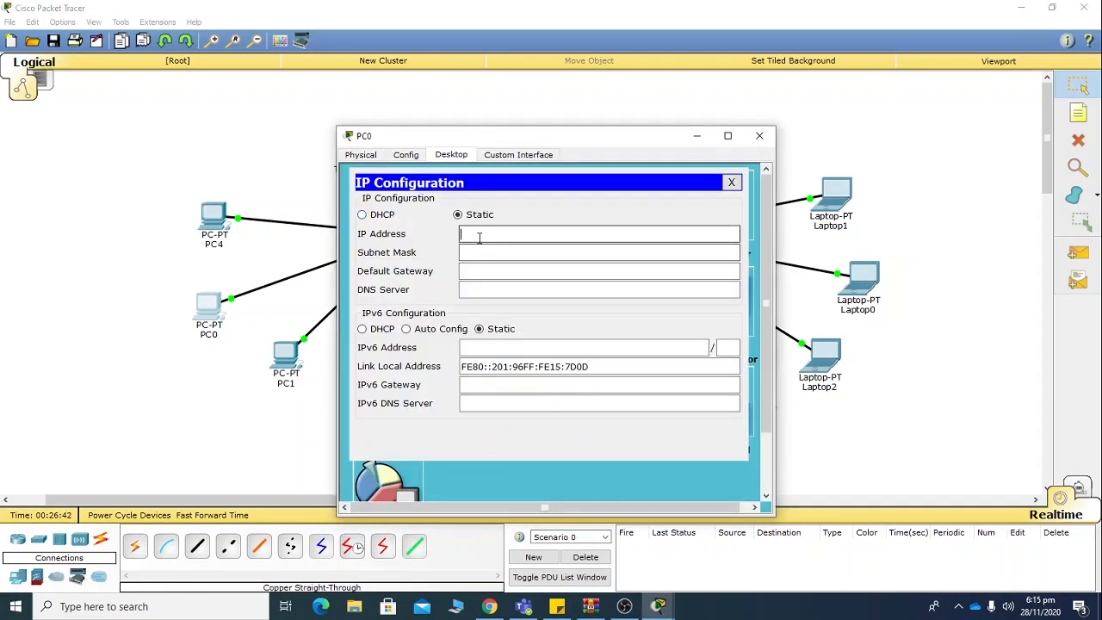
{"action": "type", "text": "192.168.2.2"}
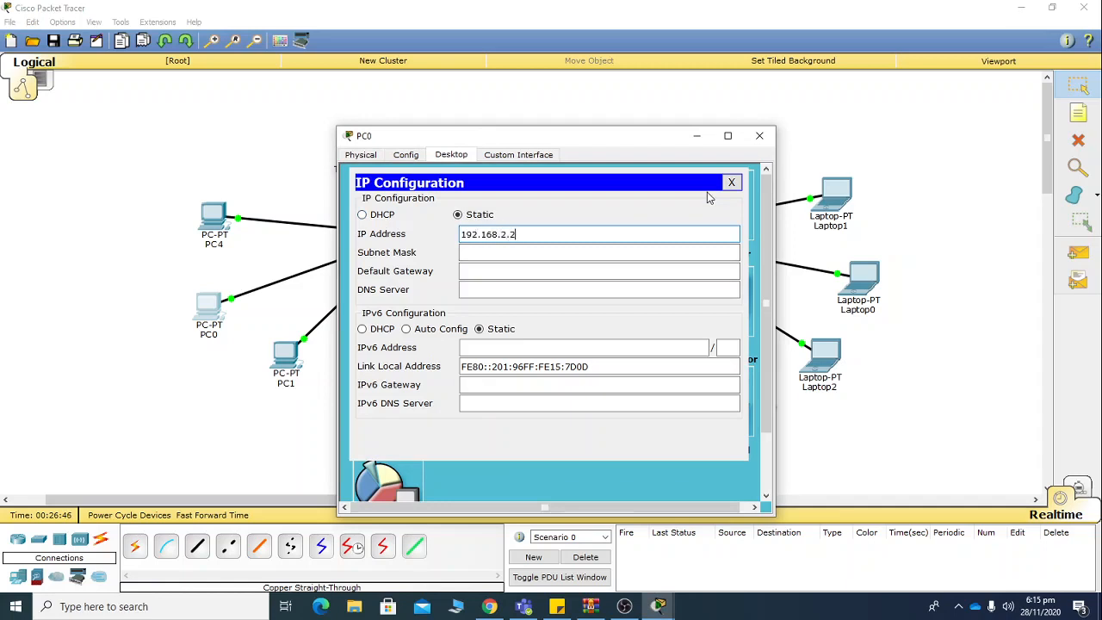
{"action": "key", "text": "Tab"}
{"action": "left_click", "coordinate": [760, 135]}
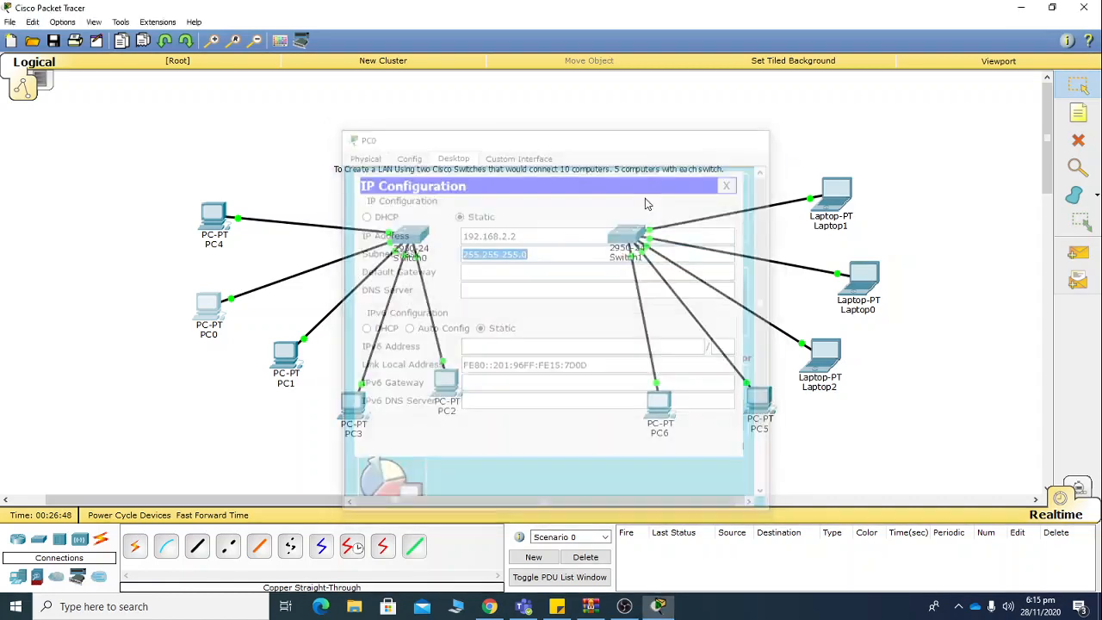
- Assign PC1 the static IP address 192.168.2.3 with the default subnet mask and close its device window
{"action": "left_click", "coordinate": [291, 369]}
{"action": "left_click", "coordinate": [450, 155]}
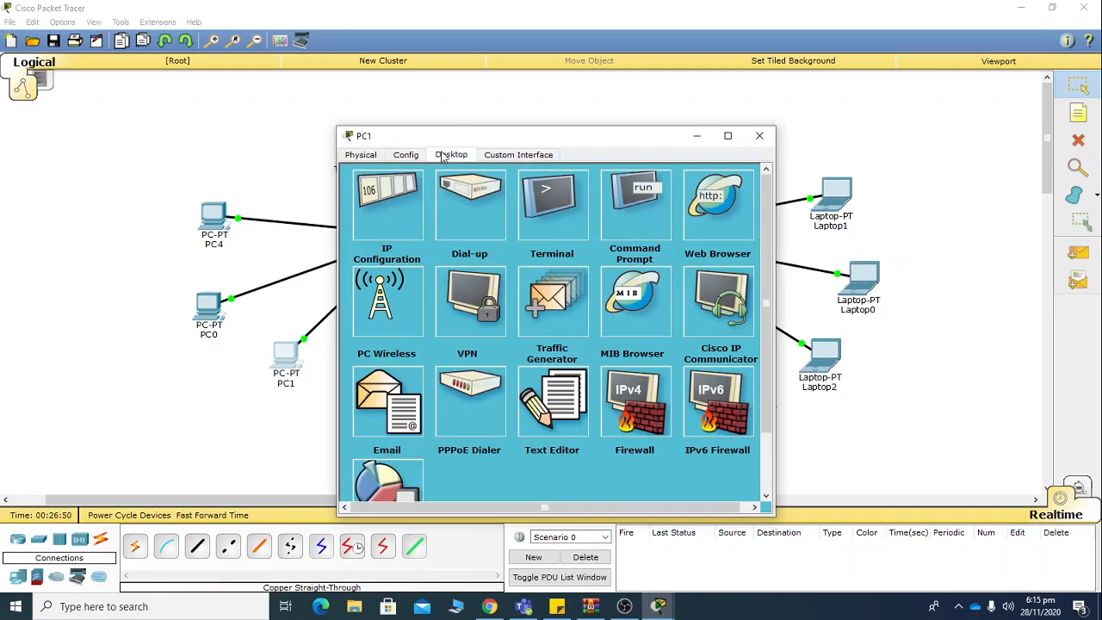
{"action": "left_click", "coordinate": [388, 220]}
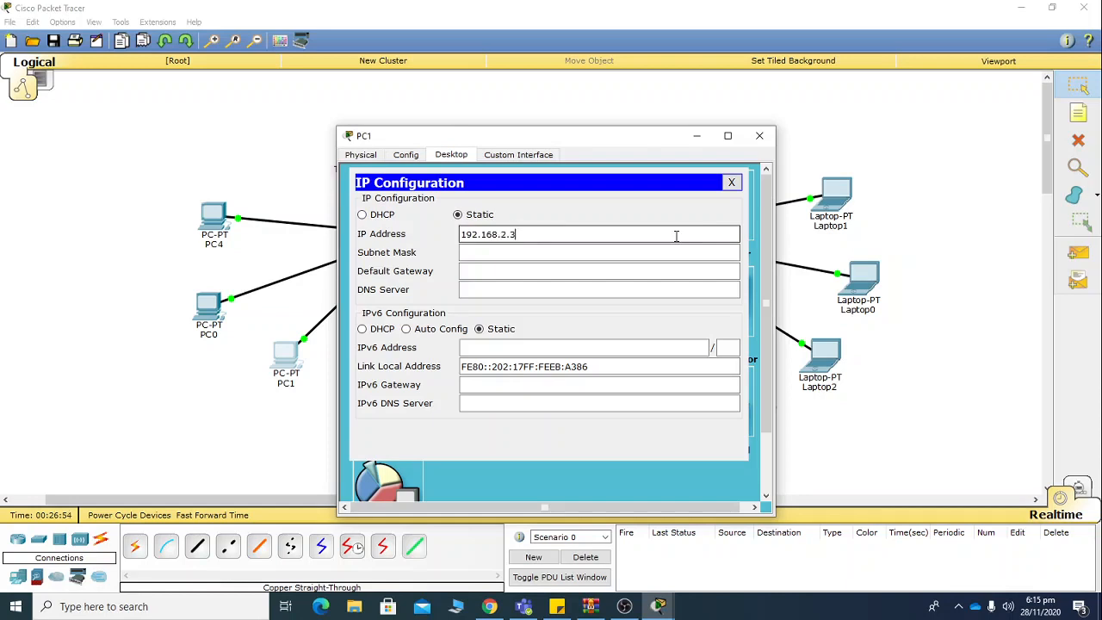
{"action": "type", "text": "192.168.2.3"}
{"action": "key", "text": "Tab"}
{"action": "left_click", "coordinate": [731, 182]}
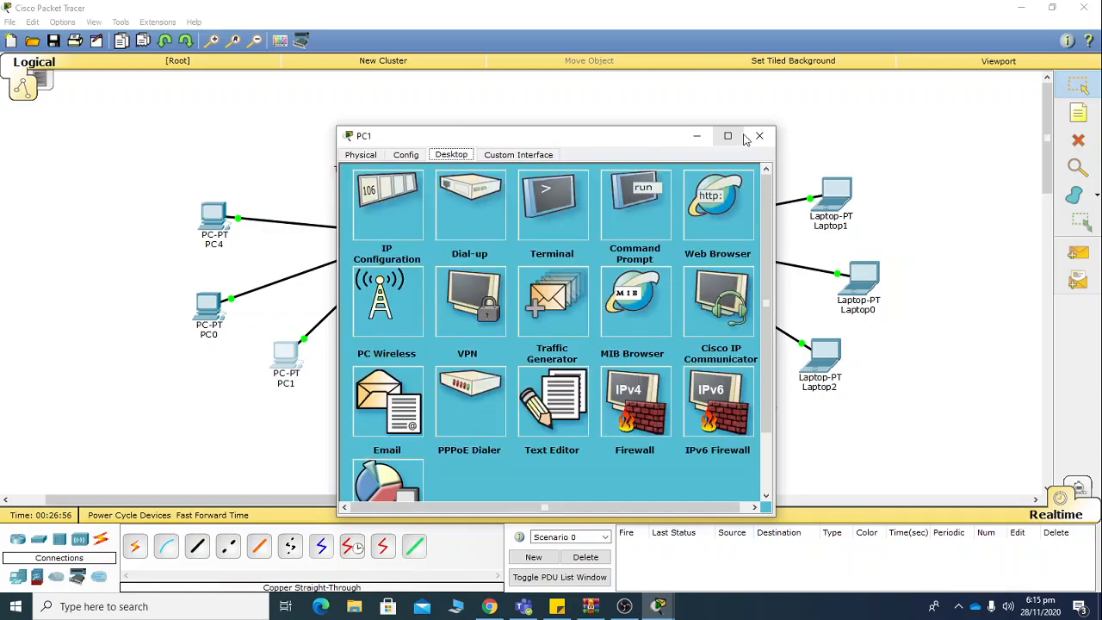
{"action": "left_click", "coordinate": [759, 136]}
- Assign PC3 the static IP address 192.168.2.4 with the default subnet mask and close its device window
{"action": "left_click", "coordinate": [341, 419]}
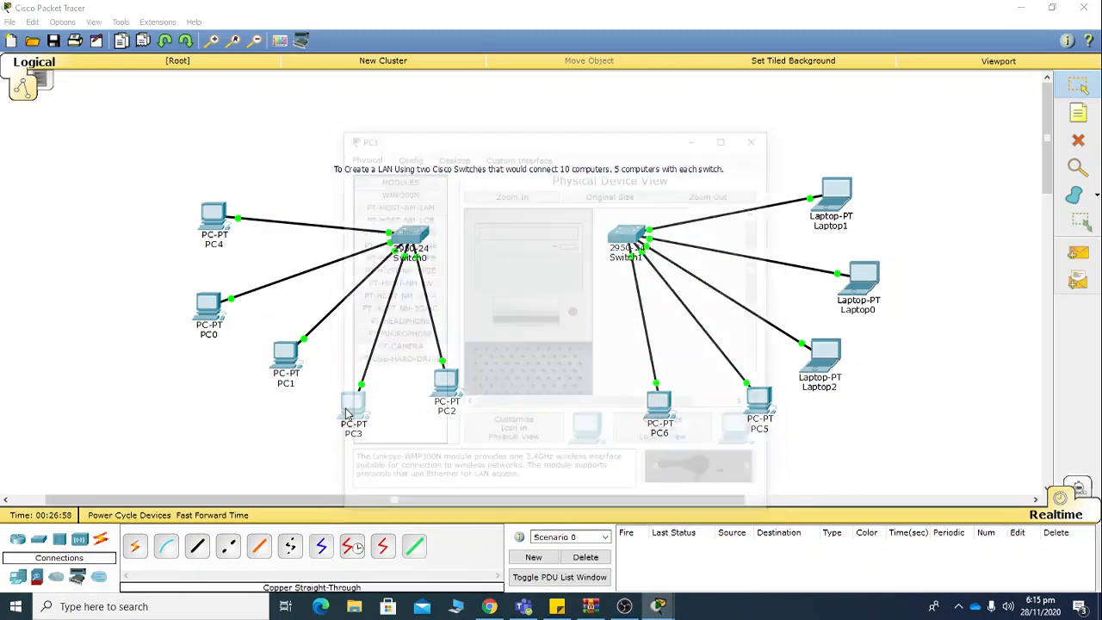
{"action": "left_click", "coordinate": [451, 155]}
{"action": "left_click", "coordinate": [426, 209]}
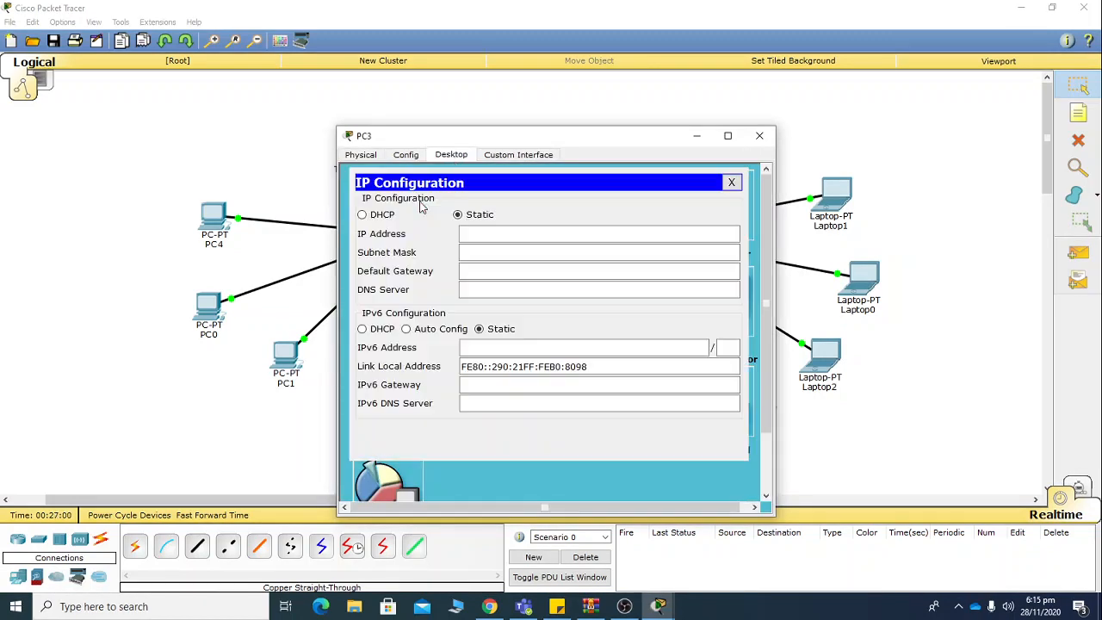
{"action": "left_click", "coordinate": [496, 235]}
{"action": "type", "text": "192.168.2.4"}
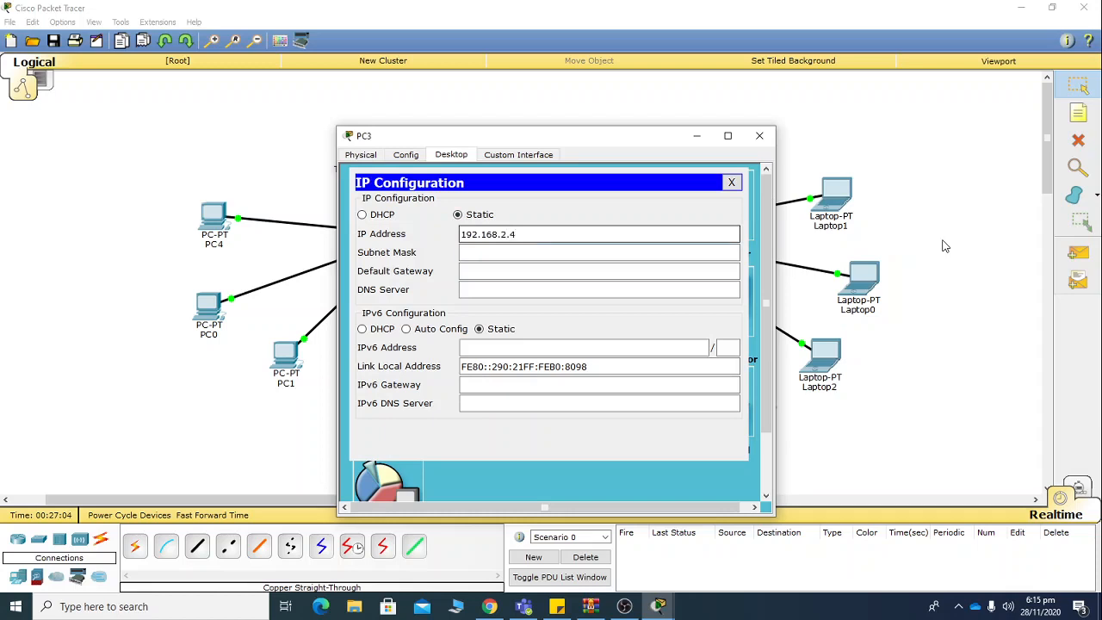
{"action": "key", "text": "Tab"}
{"action": "left_click", "coordinate": [759, 135]}
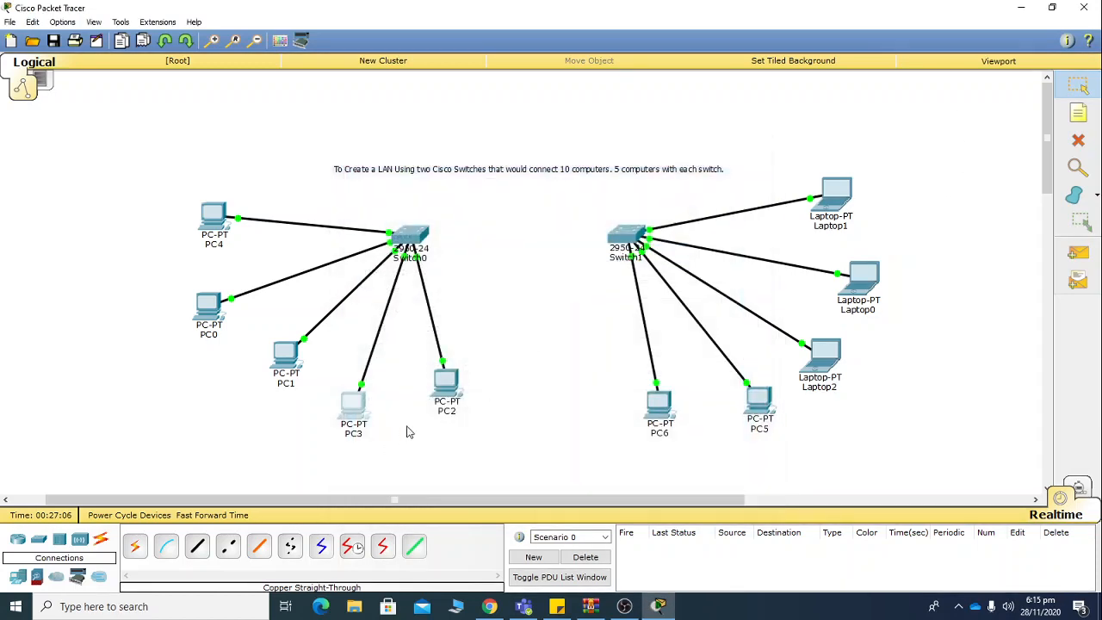
- Assign PC2 the static IP address 192.168.2.5 with the subnet mask 255.255.255.0 and close its device window
{"action": "left_click", "coordinate": [446, 381]}
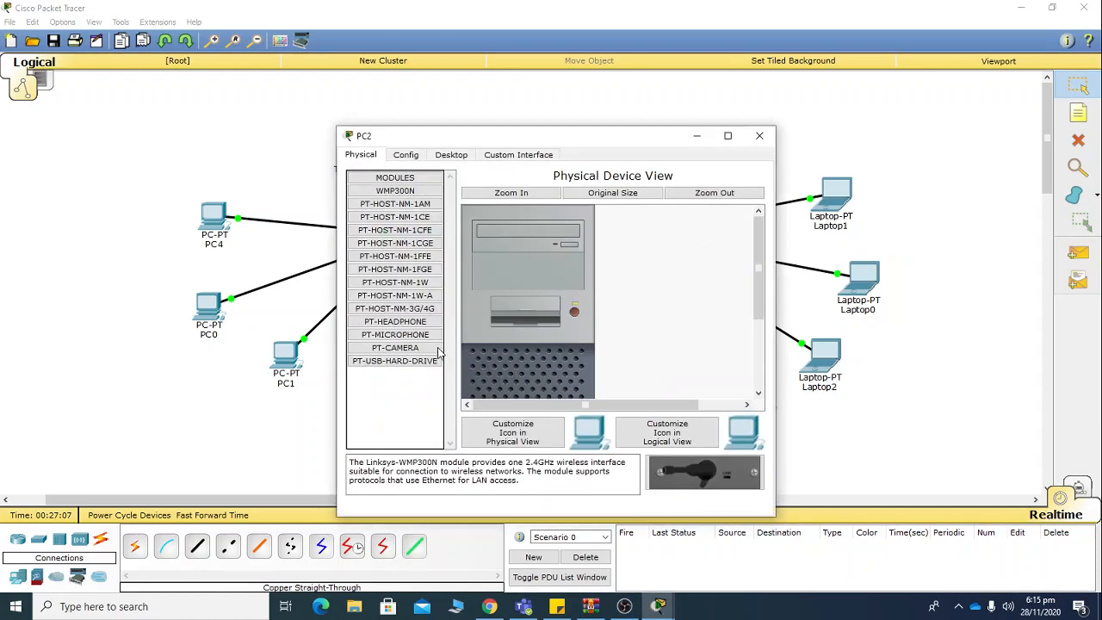
{"action": "left_click", "coordinate": [451, 157]}
{"action": "left_click", "coordinate": [405, 220]}
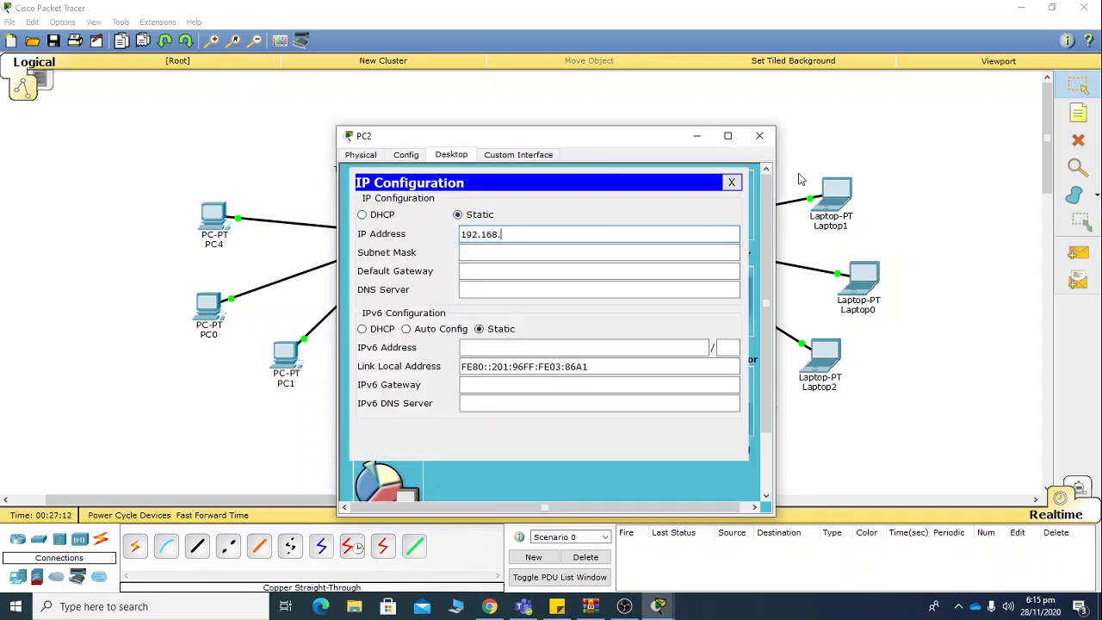
{"action": "type", "text": "192.168.2.5"}
{"action": "key", "text": "Tab"}
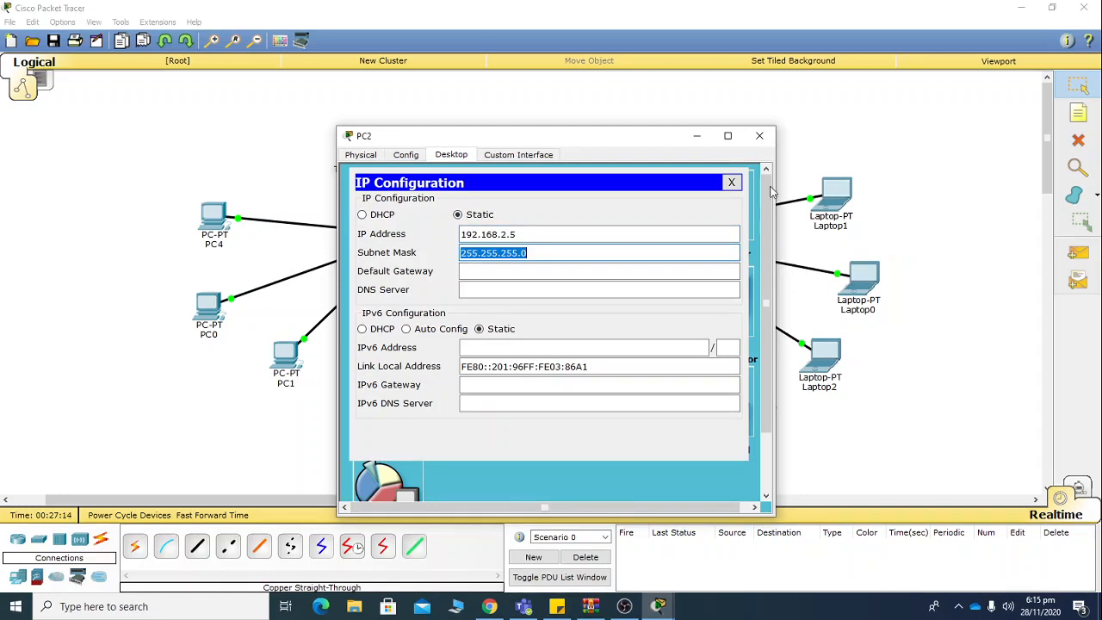
{"action": "left_click", "coordinate": [759, 135]}
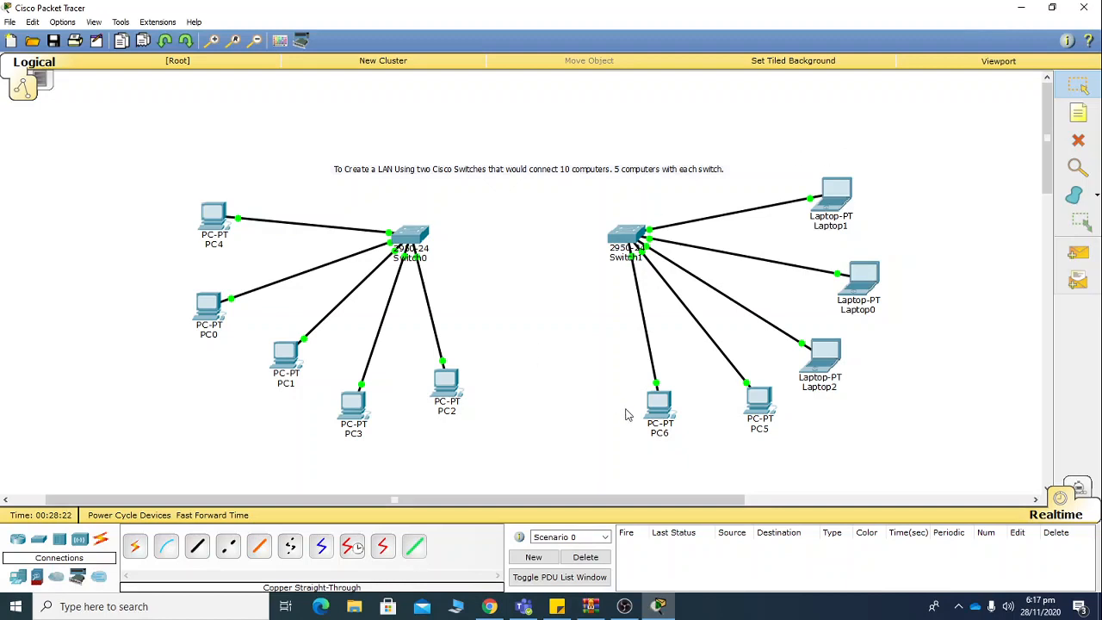
- Assign PC6 the static IP address 192.168.2.6 with the subnet mask 255.255.255.0 and close its device window
{"action": "left_click", "coordinate": [664, 413]}
{"action": "left_click_drag", "start_coordinate": [578, 143], "coordinate": [644, 164]}
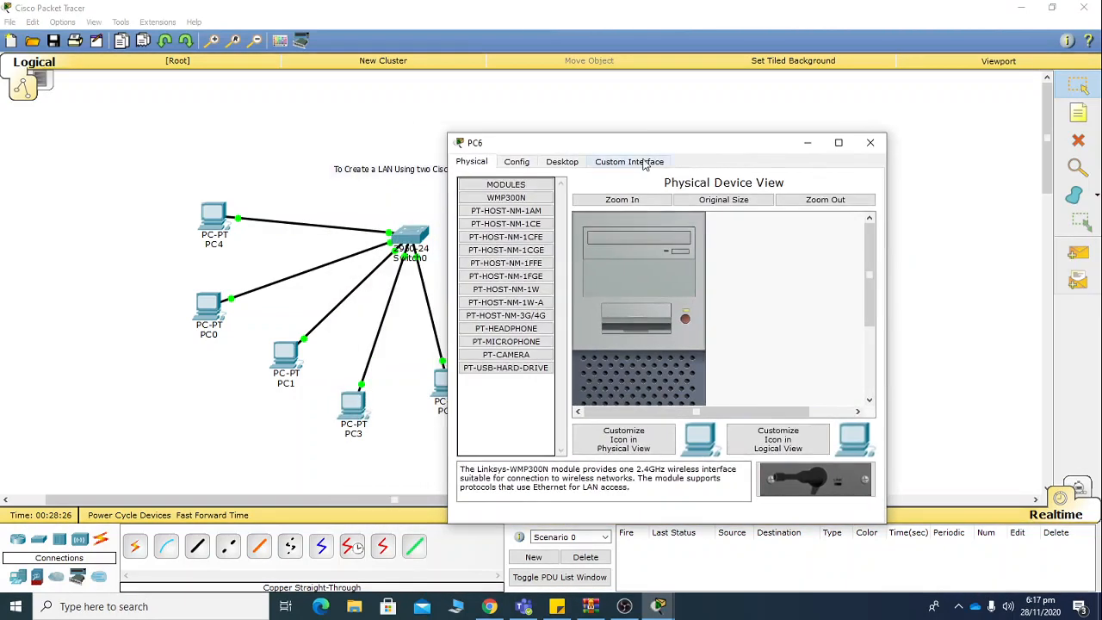
{"action": "left_click", "coordinate": [561, 161]}
{"action": "left_click", "coordinate": [499, 227]}
{"action": "left_click", "coordinate": [616, 242]}
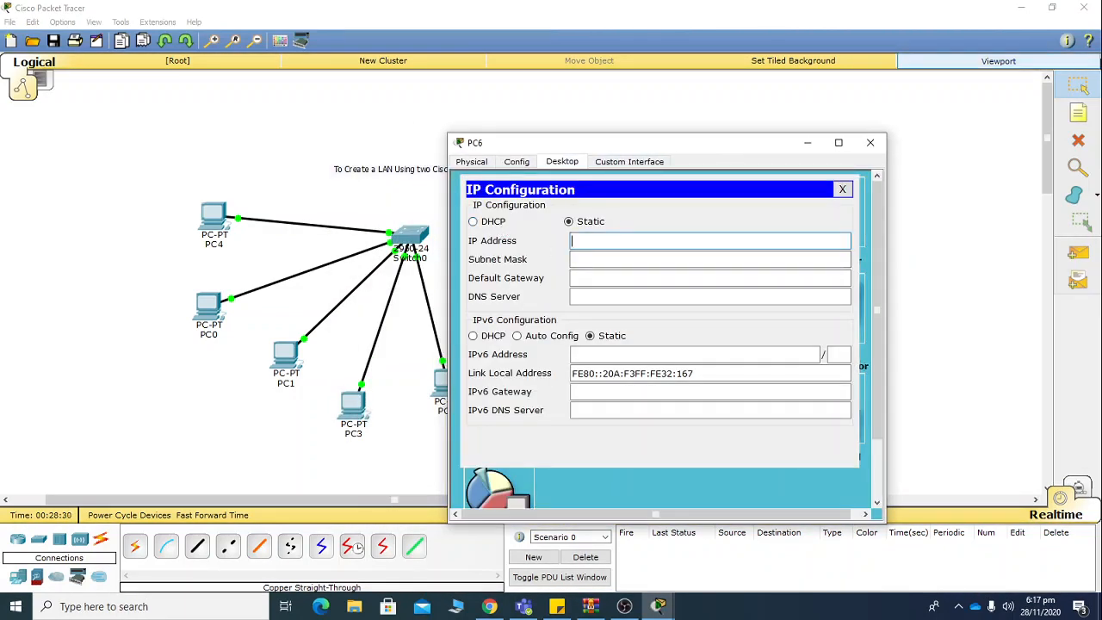
{"action": "type", "text": "192.168.2.6"}
{"action": "key", "text": "Tab"}
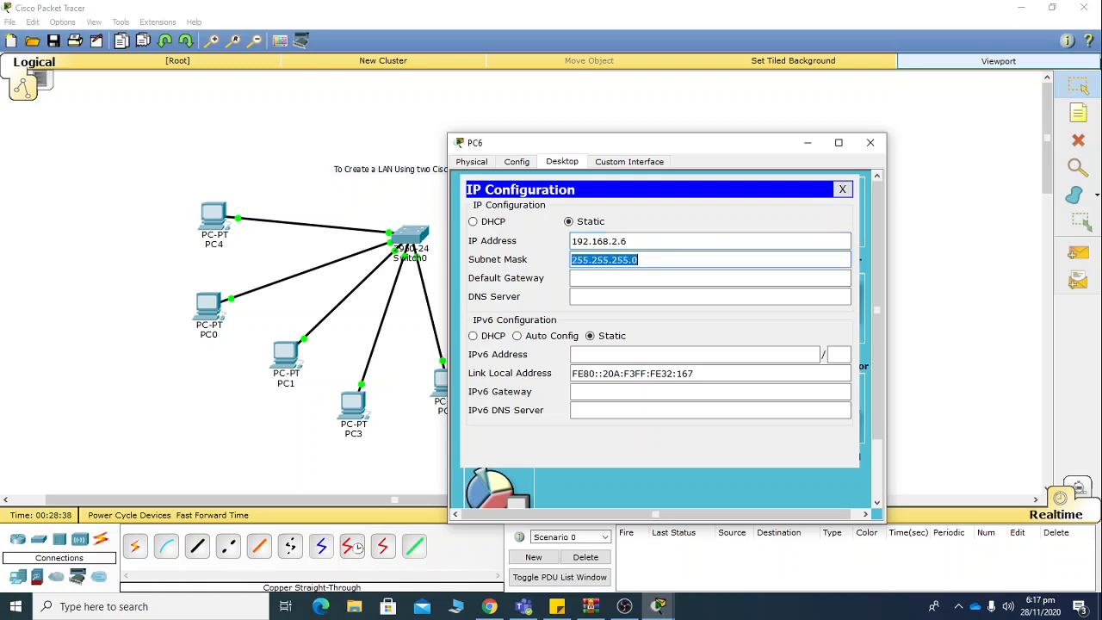
{"action": "left_click", "coordinate": [871, 142]}
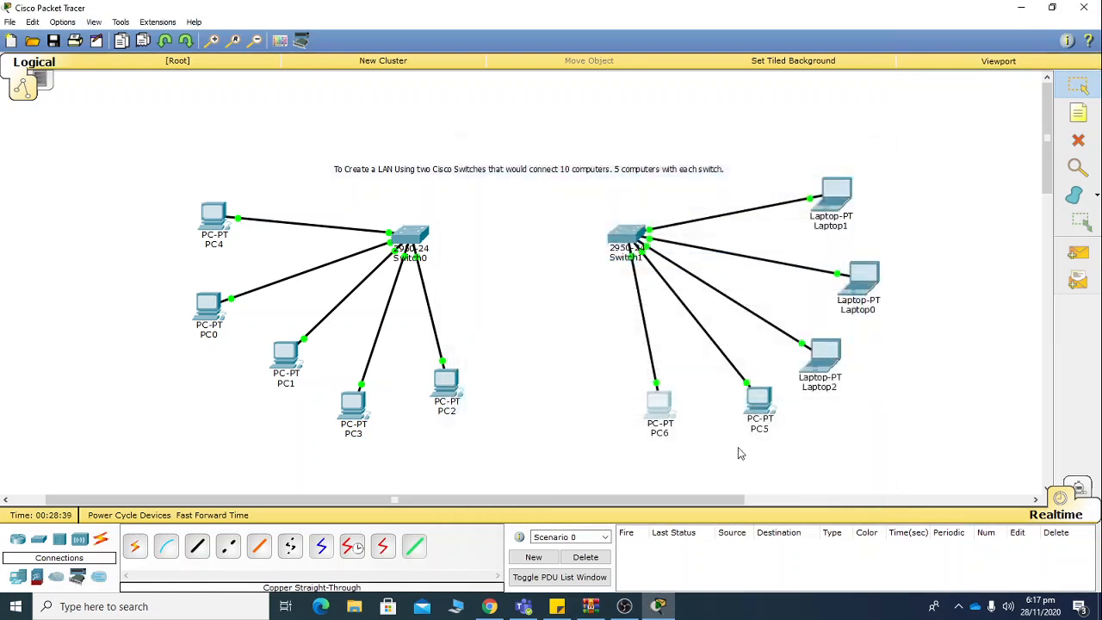
- Assign PC5 the static IP address 192.168.2.7 with the default subnet mask and close its device window
{"action": "left_click", "coordinate": [756, 403]}
{"action": "left_click", "coordinate": [452, 154]}
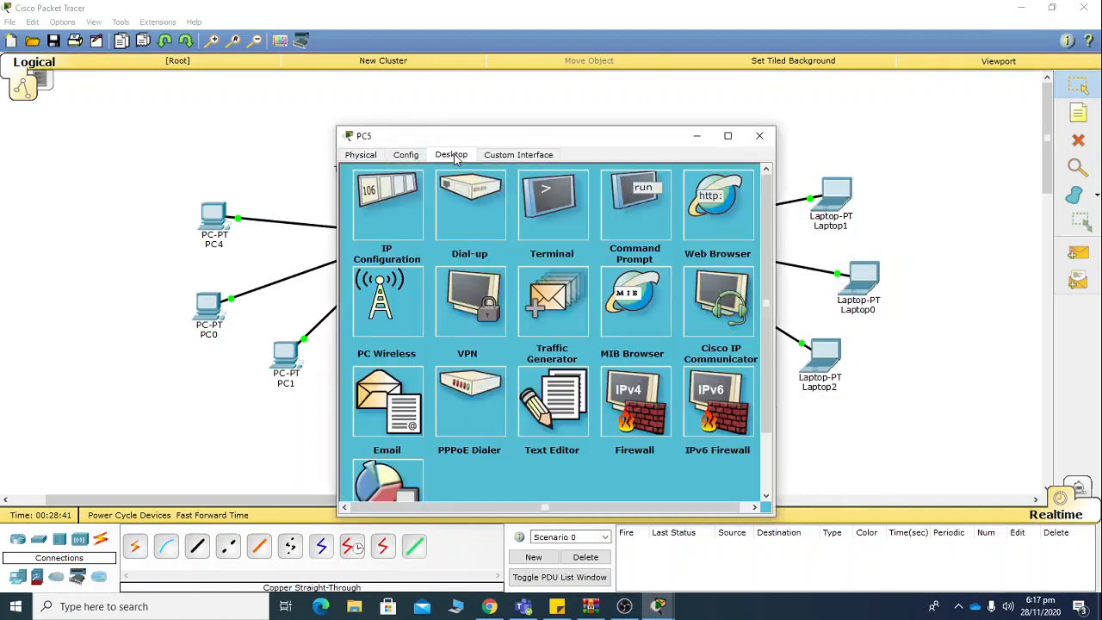
{"action": "left_click", "coordinate": [408, 206]}
{"action": "type", "text": "192.168"}
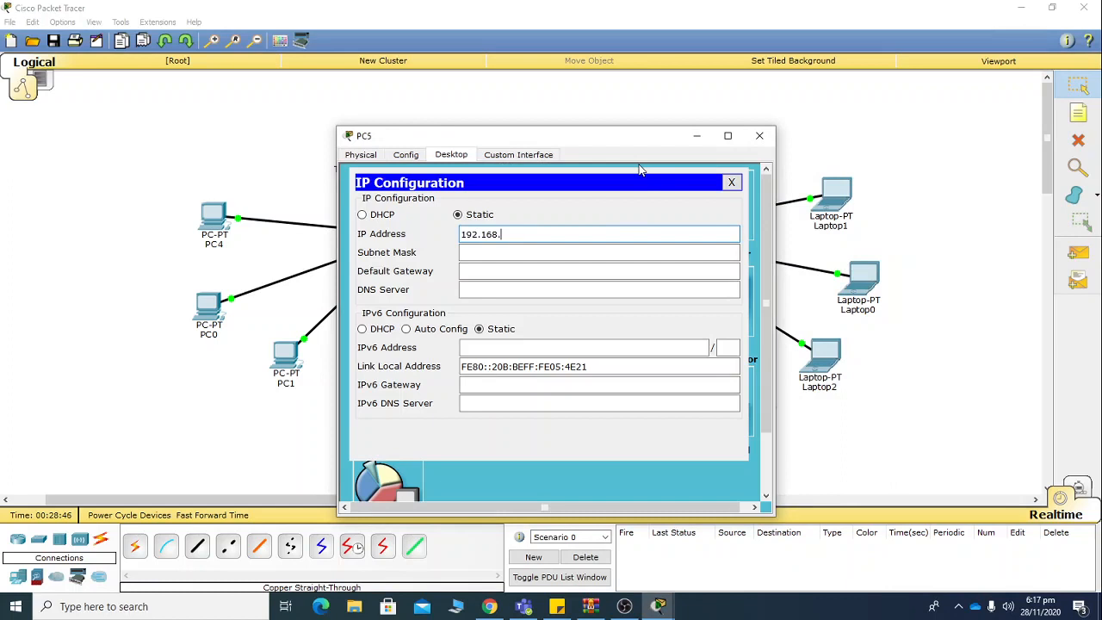
{"action": "type", "text": ".2.7"}
{"action": "key", "text": "Tab"}
{"action": "left_click", "coordinate": [760, 135]}
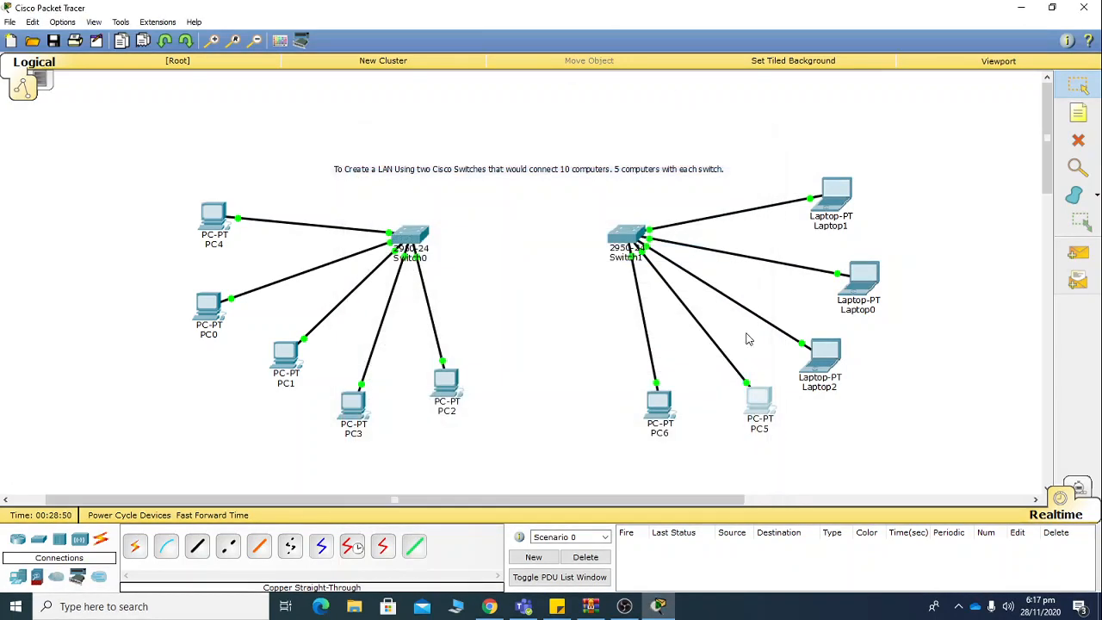
- Assign Laptop2 the next static 192.168.2.x address after PC5's with the default subnet mask and close its device window
{"action": "left_click", "coordinate": [821, 368]}
{"action": "left_click", "coordinate": [452, 154]}
{"action": "left_click", "coordinate": [379, 211]}
{"action": "left_click", "coordinate": [501, 234]}
{"action": "type", "text": "192."}
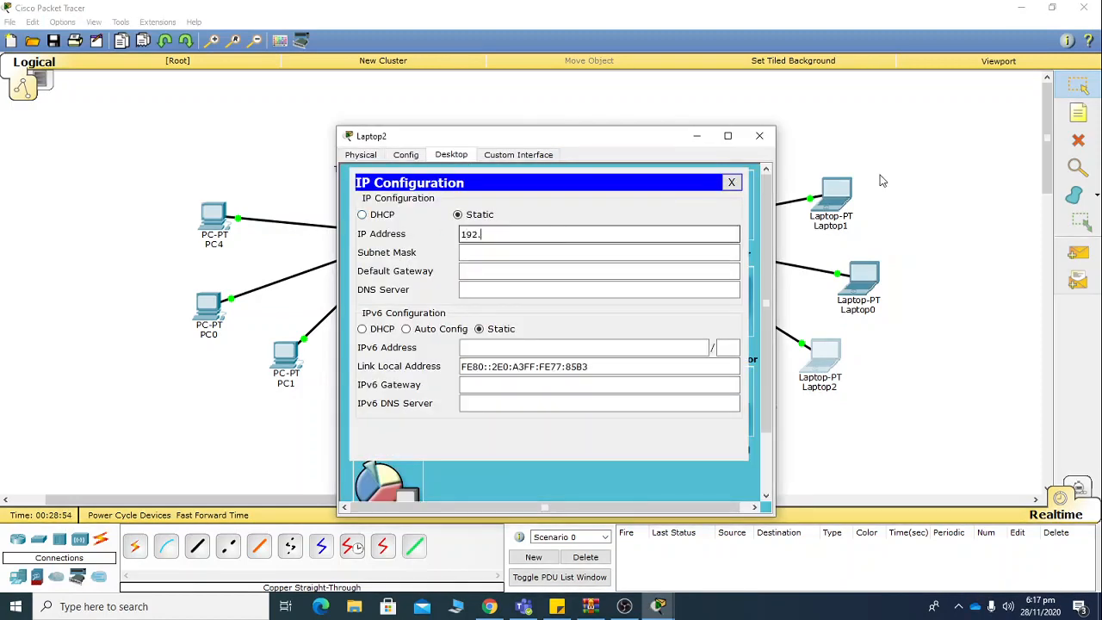
{"action": "type", "text": "168.2.0"}
{"action": "key", "text": "Tab"}
{"action": "left_click", "coordinate": [759, 135]}
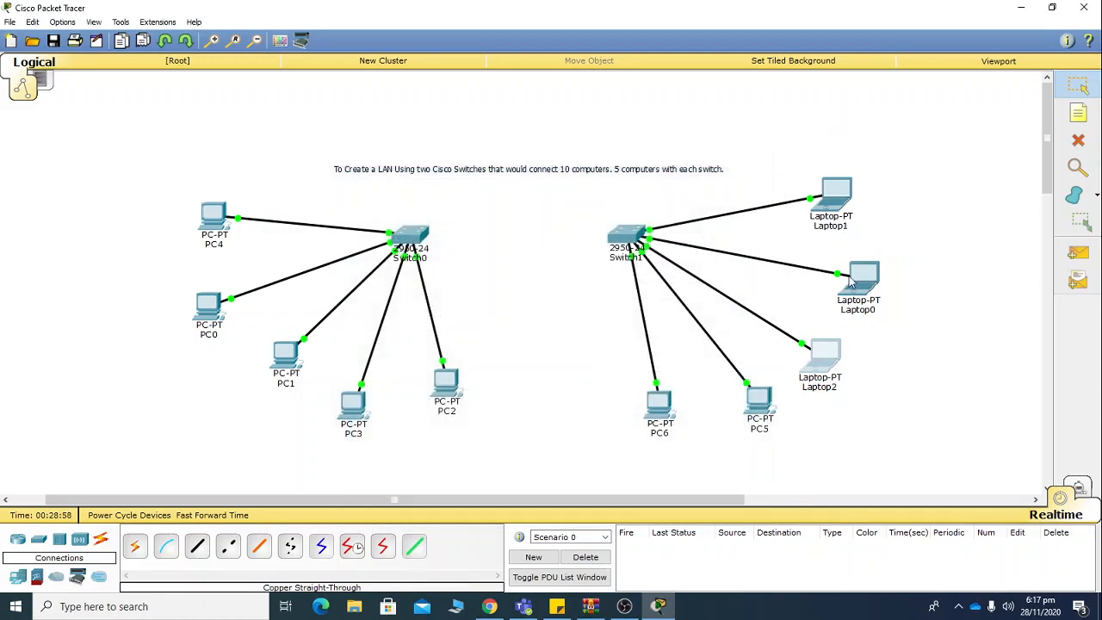
- Assign Laptop0 the static IP address 192.168.2.9 with the subnet mask 255.255.255.0 and close its device window
{"action": "left_click", "coordinate": [851, 282]}
{"action": "left_click", "coordinate": [452, 154]}
{"action": "left_click", "coordinate": [409, 211]}
{"action": "left_click", "coordinate": [486, 233]}
{"action": "type", "text": "192.168.2.9"}
{"action": "key", "text": "Tab"}
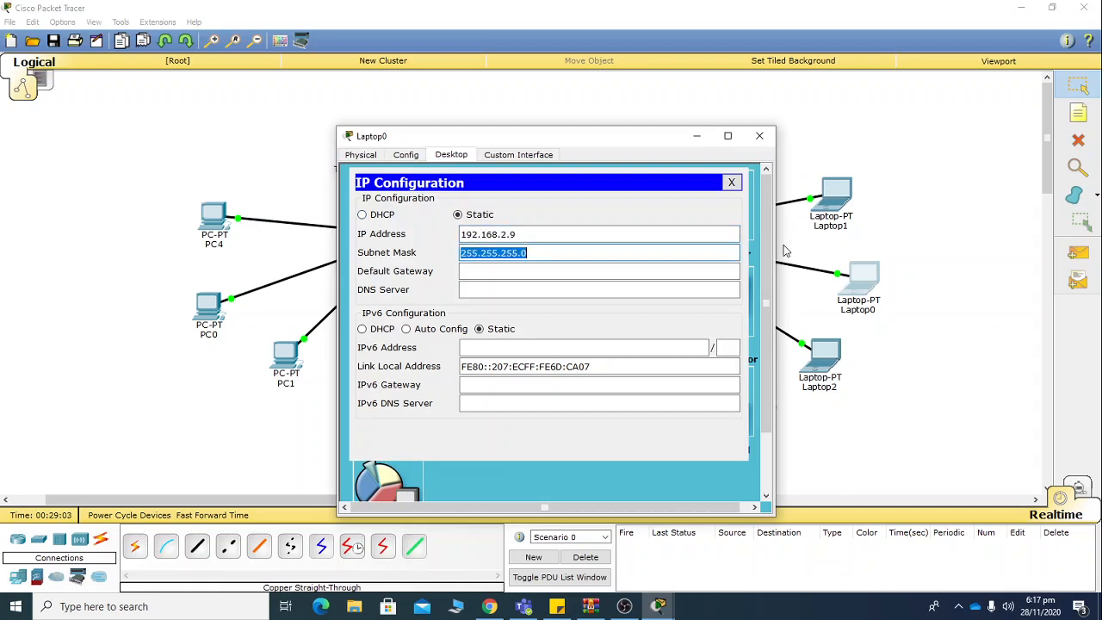
{"action": "left_click", "coordinate": [759, 136]}
- Assign Laptop1 the static IP address 192.168.2.10 and close its device window
{"action": "left_click", "coordinate": [833, 193]}
{"action": "left_click", "coordinate": [454, 154]}
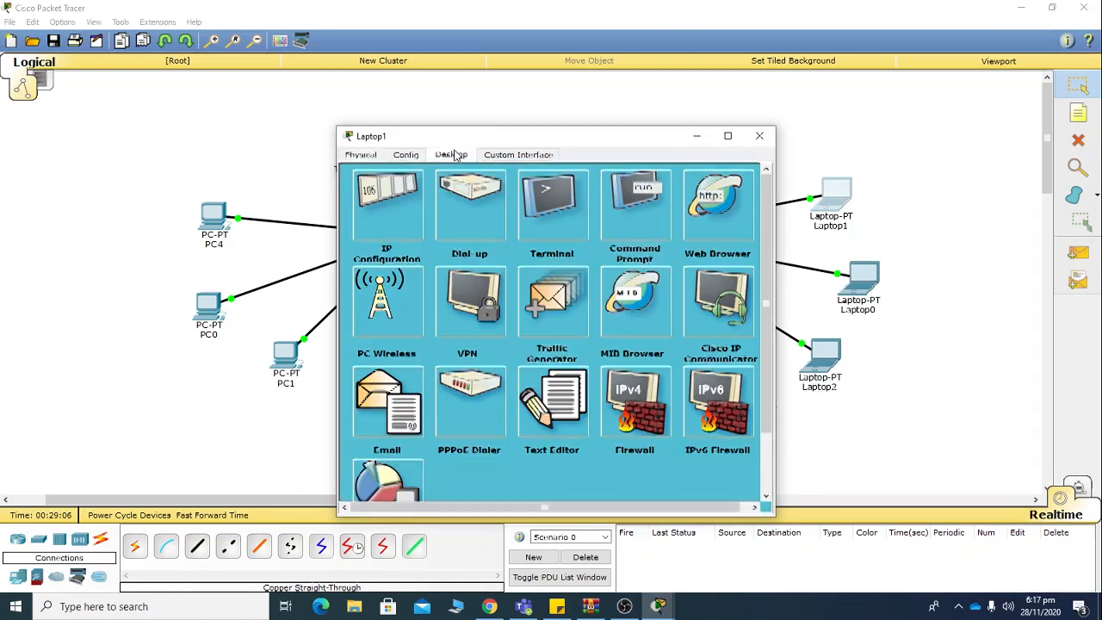
{"action": "left_click", "coordinate": [387, 203]}
{"action": "type", "text": "192.168.2.10"}
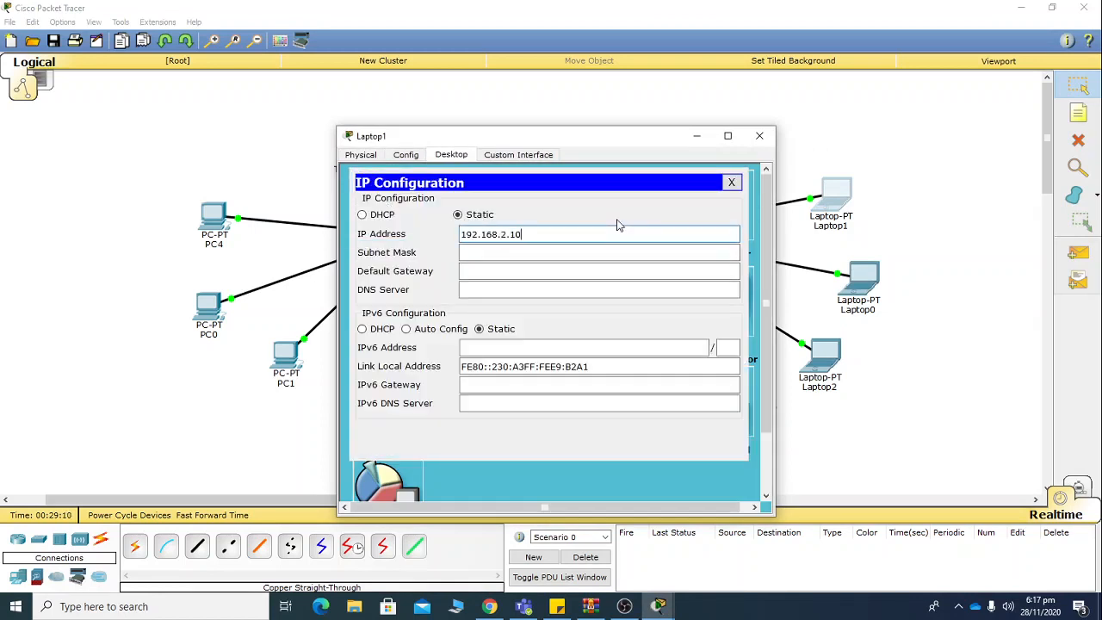
{"action": "left_click", "coordinate": [760, 136]}
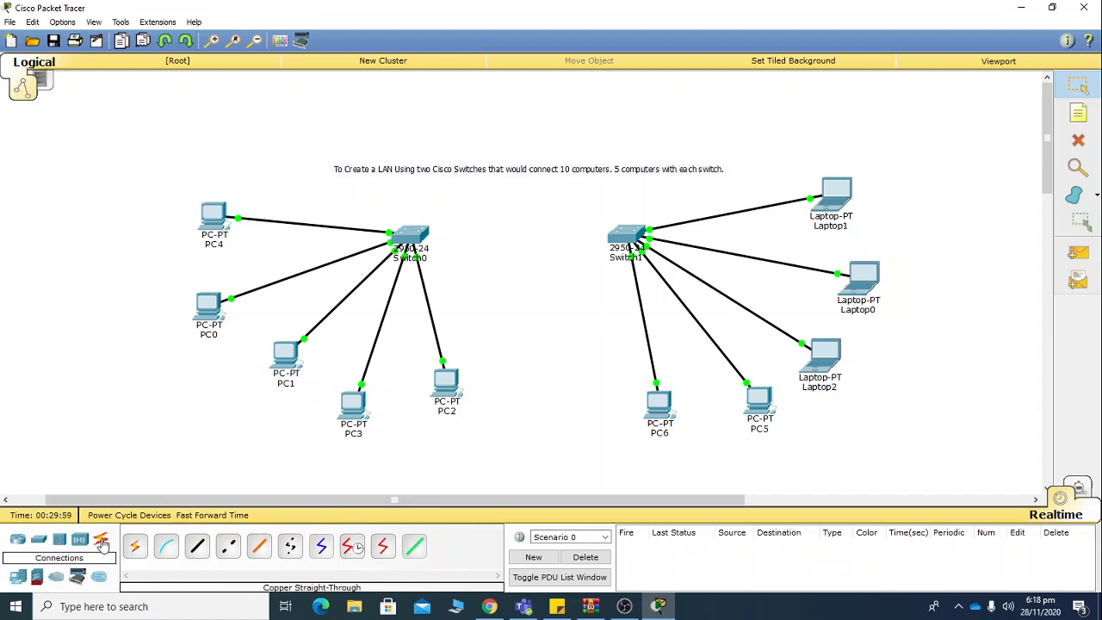
- Connect Switch0's FastEthernet0/6 port to Switch1's FastEthernet0/6 port with a copper cross-over cable
{"action": "left_click", "coordinate": [229, 553]}
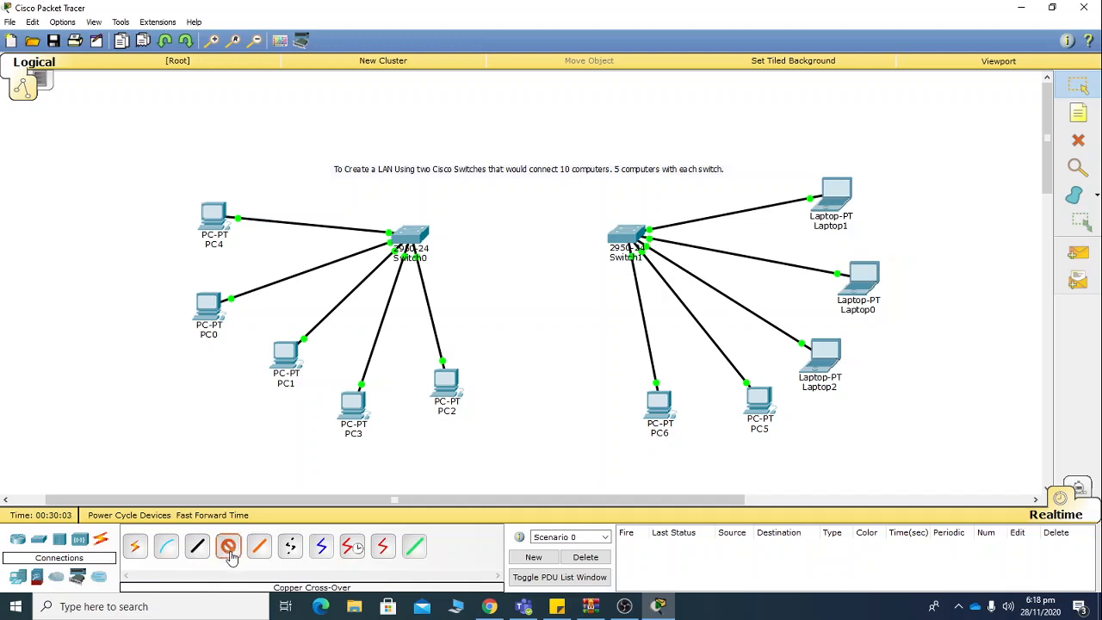
{"action": "left_click", "coordinate": [419, 239]}
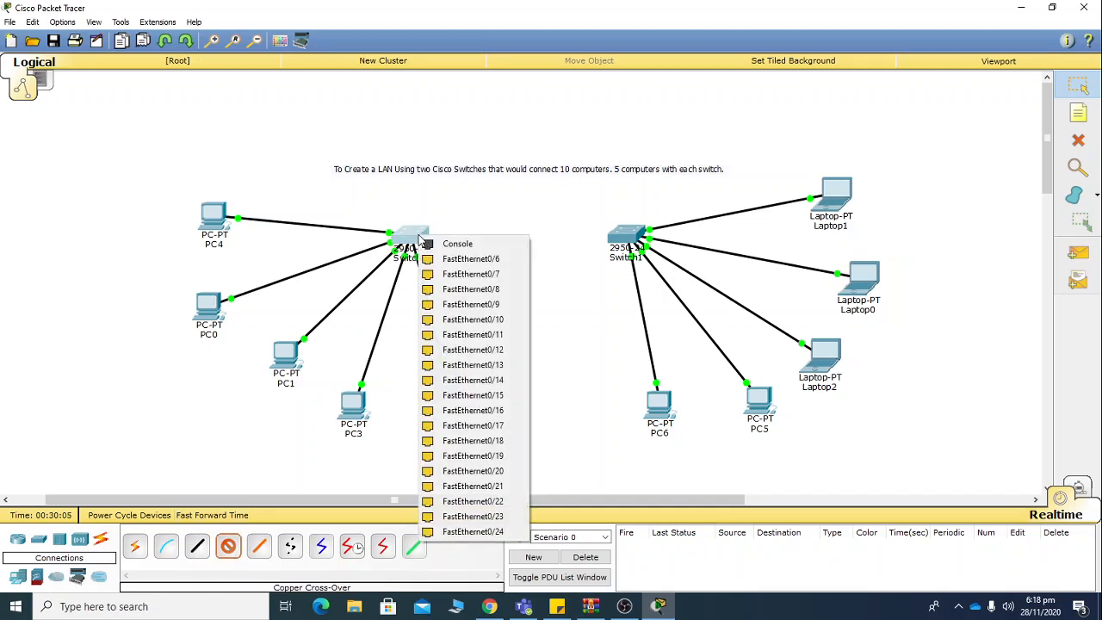
{"action": "left_click", "coordinate": [465, 259]}
{"action": "left_click", "coordinate": [626, 238]}
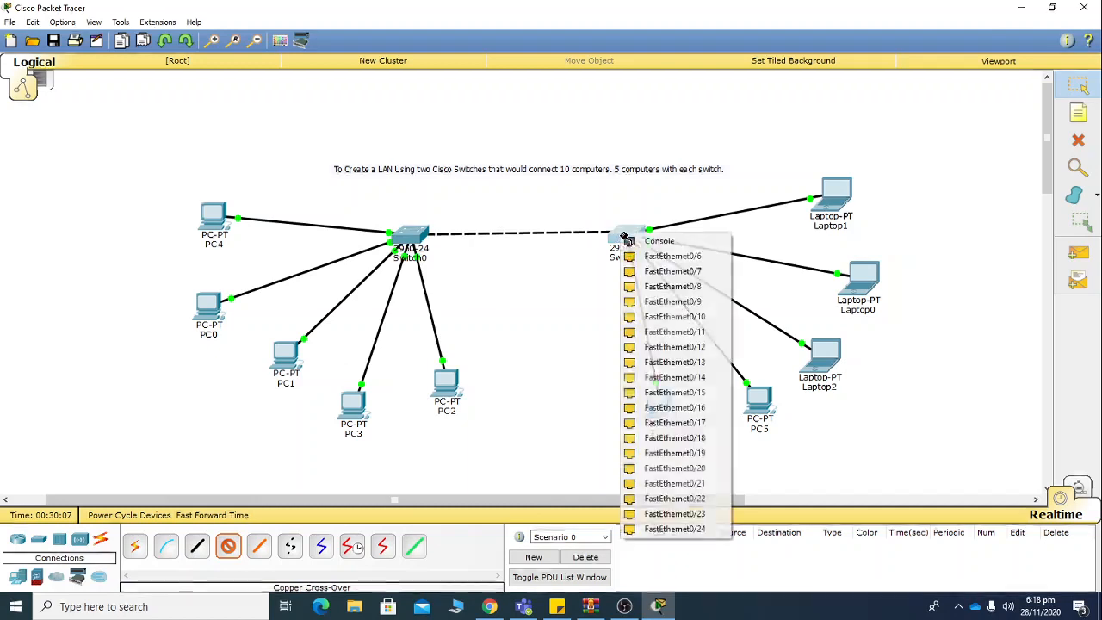
{"action": "left_click", "coordinate": [656, 255]}
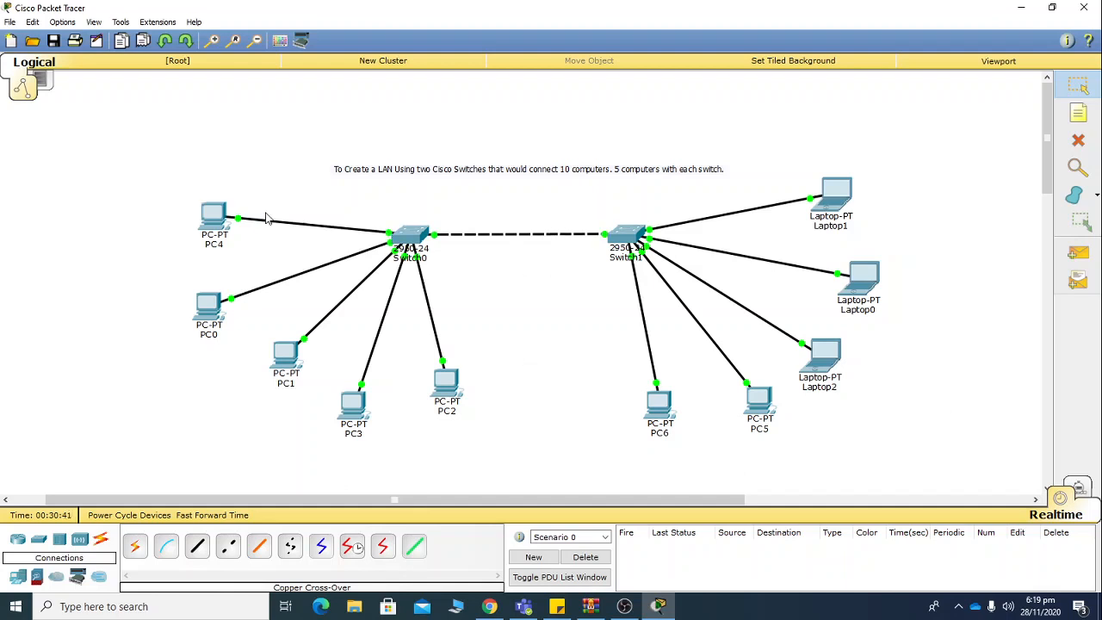
- Ping Laptop1 at 192.168.2.10 from PC4's command prompt and close PC4's device window
{"action": "left_click", "coordinate": [212, 217]}
{"action": "left_click_drag", "start_coordinate": [492, 134], "coordinate": [398, 105]}
{"action": "left_click", "coordinate": [555, 207]}
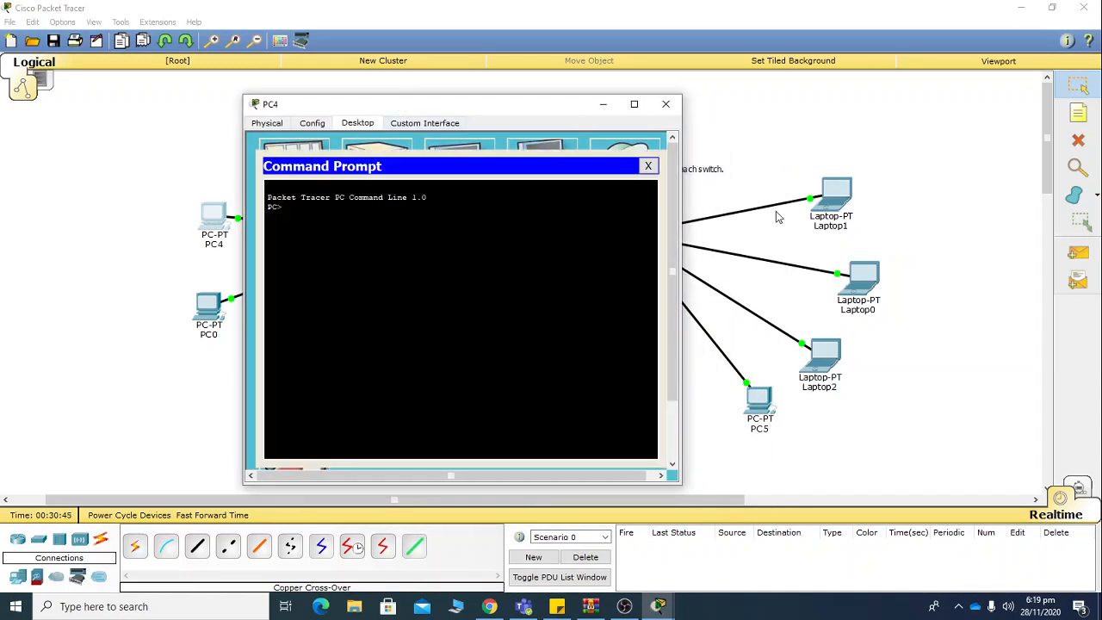
{"action": "type", "text": "ping 192.168.2.10"}
{"action": "key", "text": "Return"}
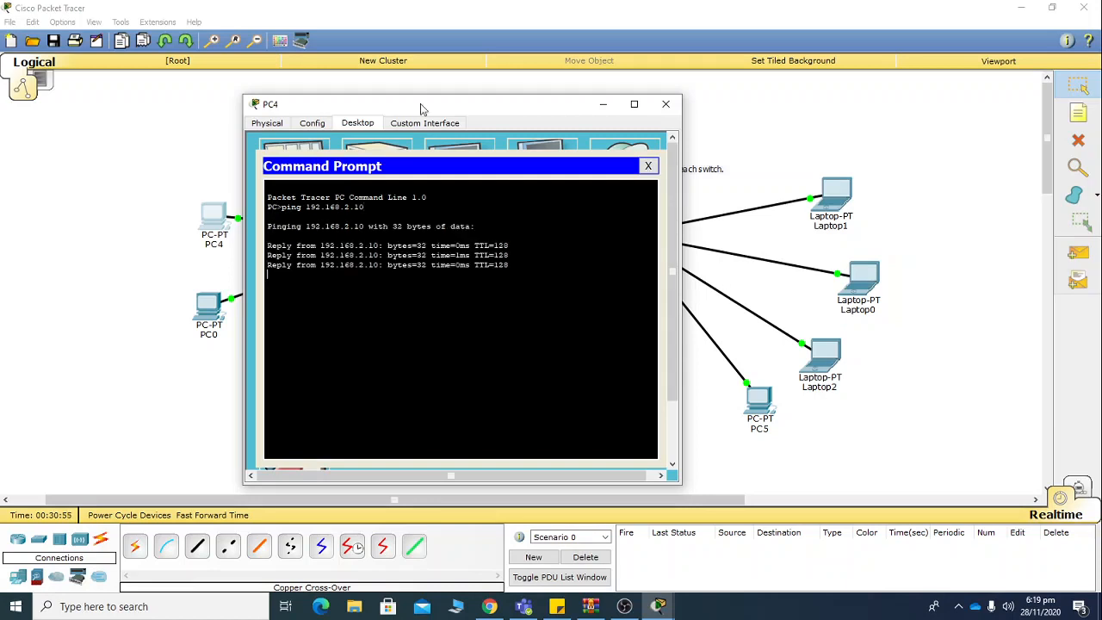
{"action": "left_click_drag", "start_coordinate": [432, 105], "coordinate": [793, 289]}
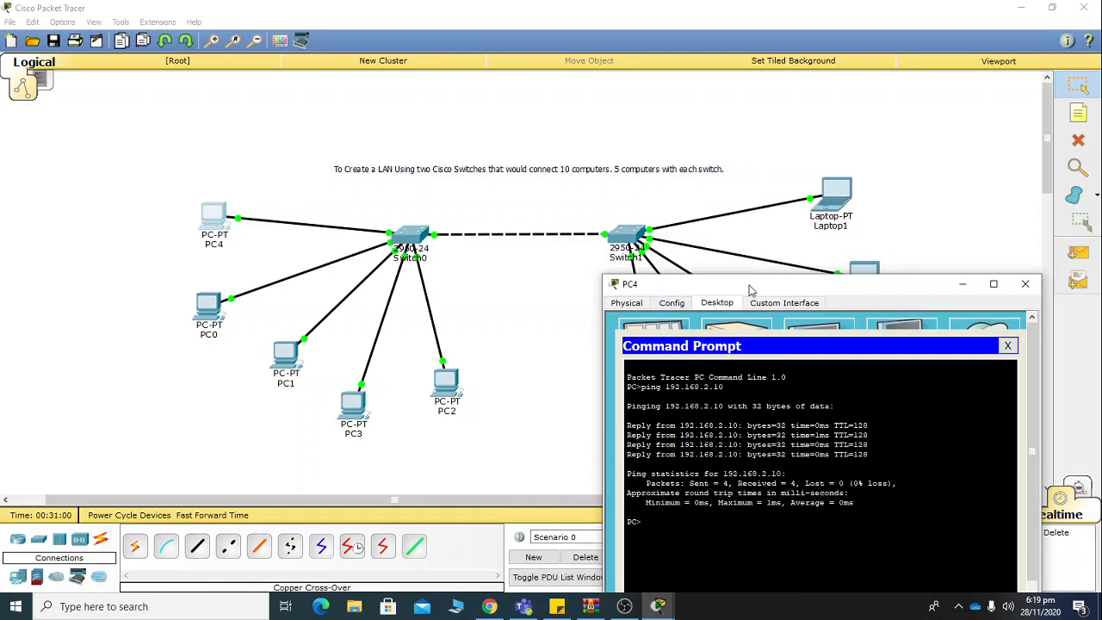
{"action": "left_click_drag", "start_coordinate": [775, 287], "coordinate": [556, 154]}
{"action": "left_click", "coordinate": [740, 155]}
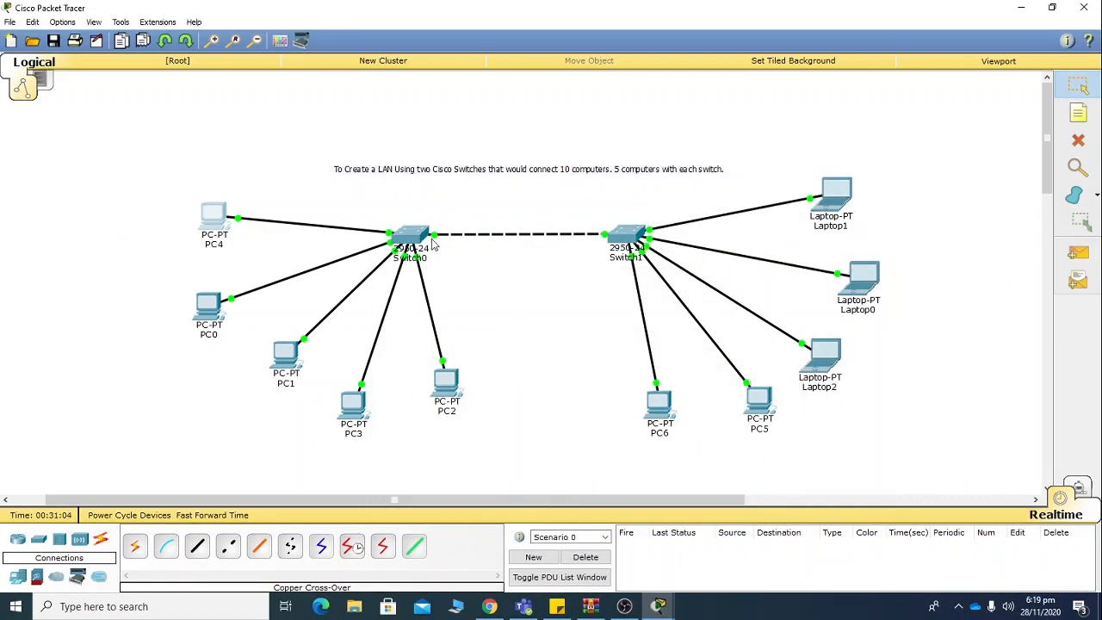
{"action": "mouse_move", "coordinate": [676, 607]}
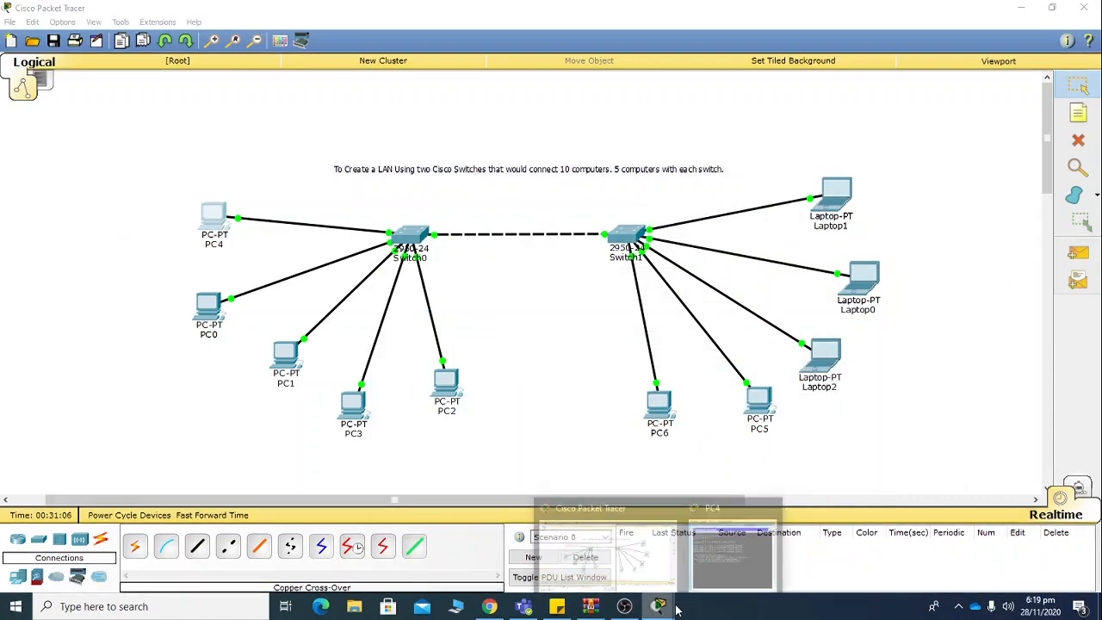
{"action": "left_click", "coordinate": [732, 486]}
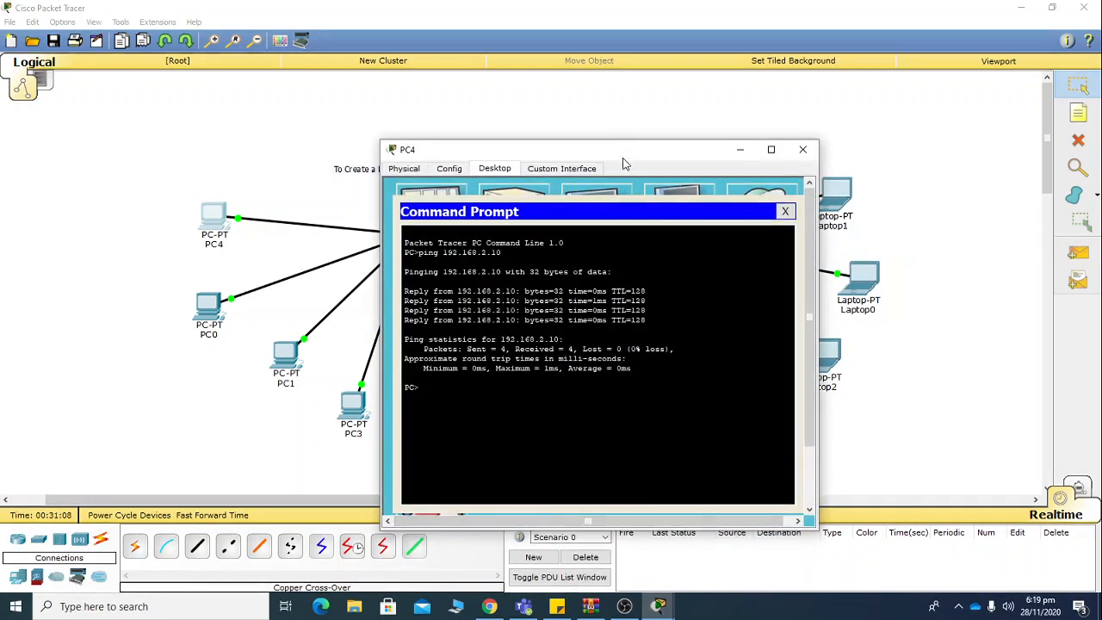
{"action": "left_click_drag", "start_coordinate": [624, 149], "coordinate": [561, 124]}
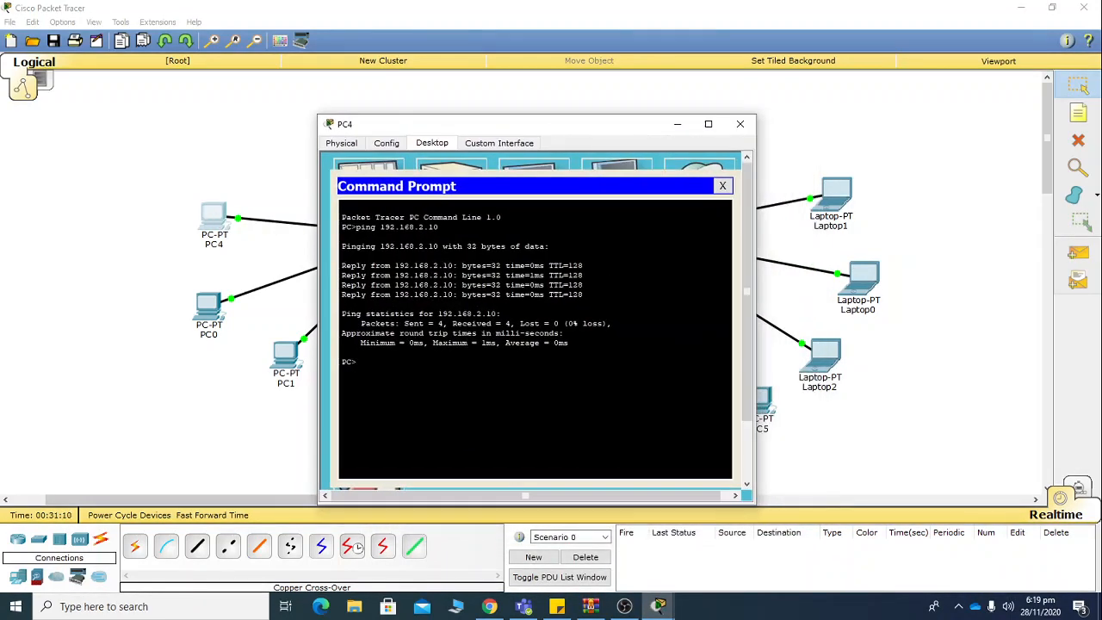
{"action": "left_click", "coordinate": [740, 124]}
- Ping PC0 at 192.168.2.2 from Laptop2's command prompt and close Laptop2's device window
{"action": "left_click", "coordinate": [824, 353]}
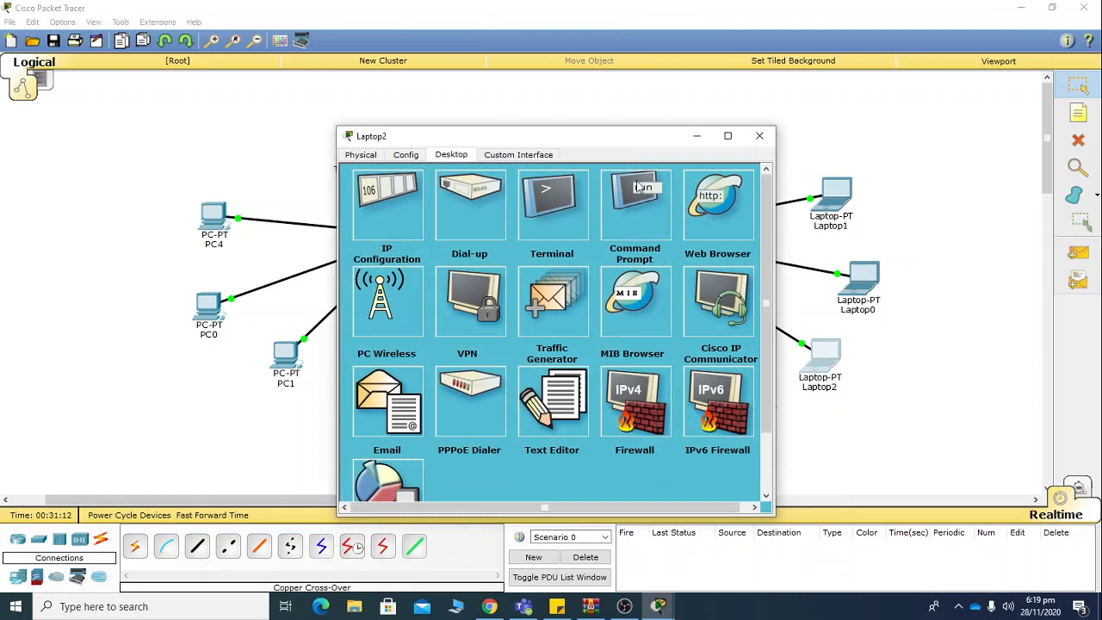
{"action": "left_click_drag", "start_coordinate": [610, 133], "coordinate": [821, 134]}
{"action": "left_click", "coordinate": [842, 187]}
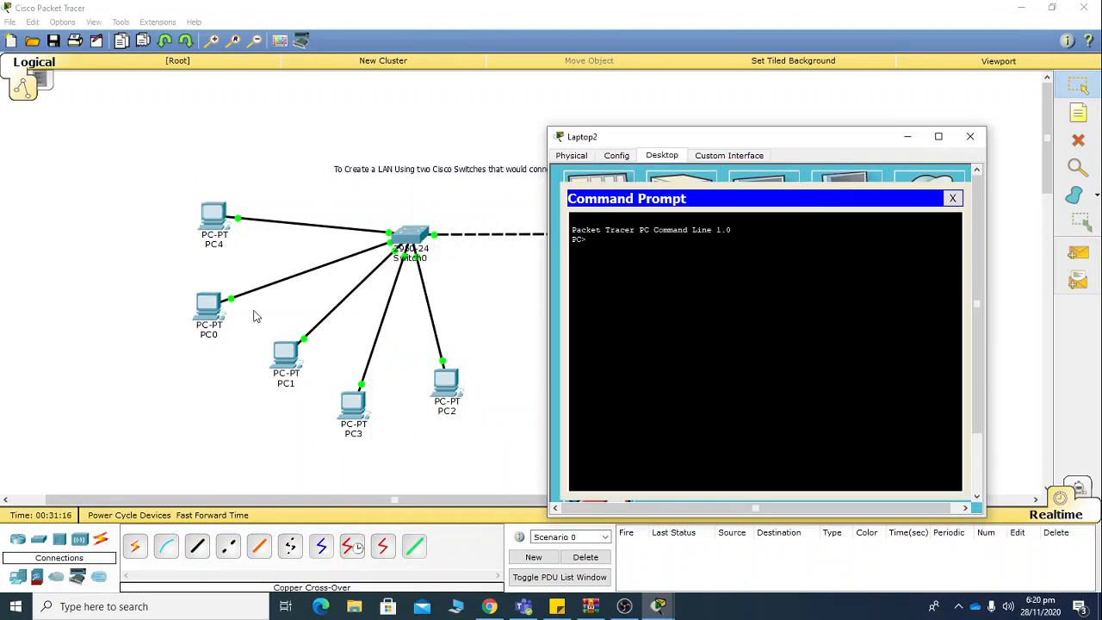
{"action": "type", "text": "ping 192.168.2.2"}
{"action": "key", "text": "Return"}
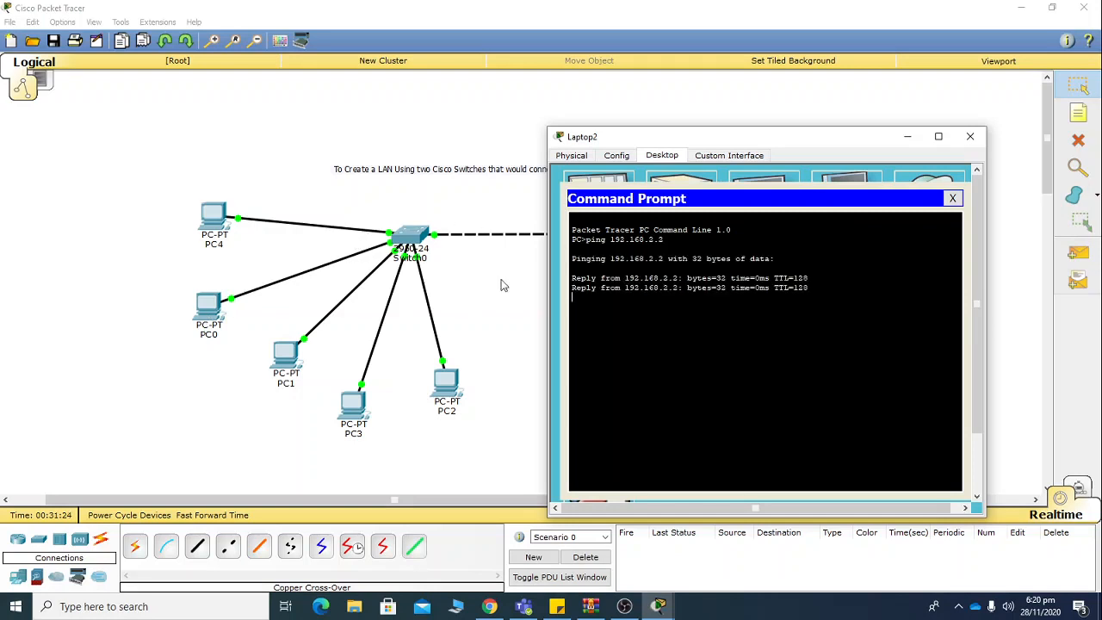
{"action": "left_click", "coordinate": [967, 138]}
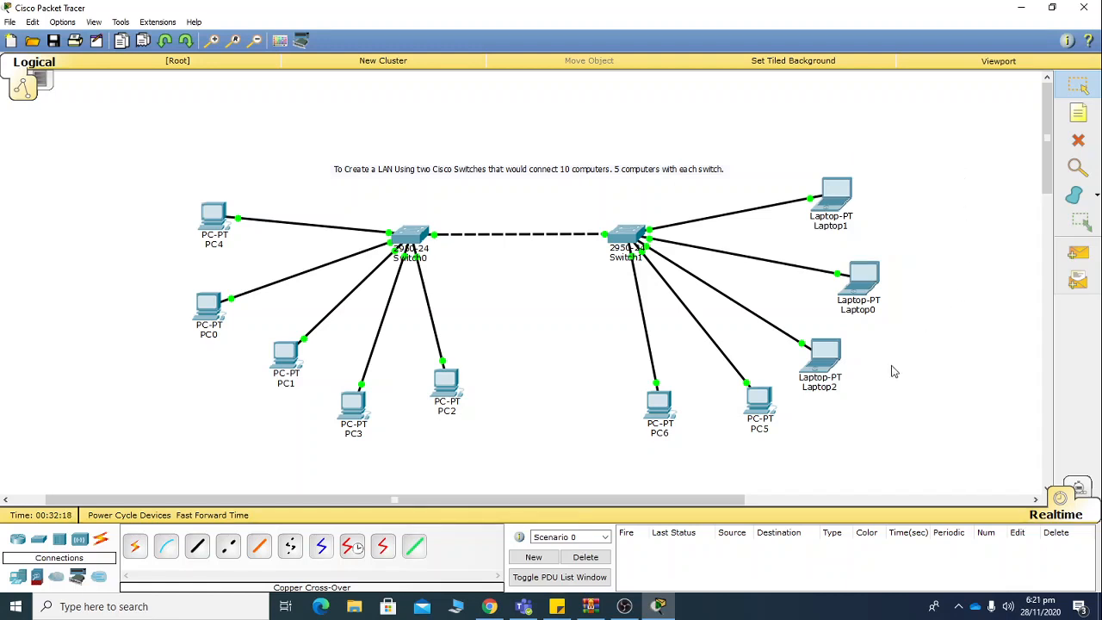
{"action": "left_click", "coordinate": [624, 606]}
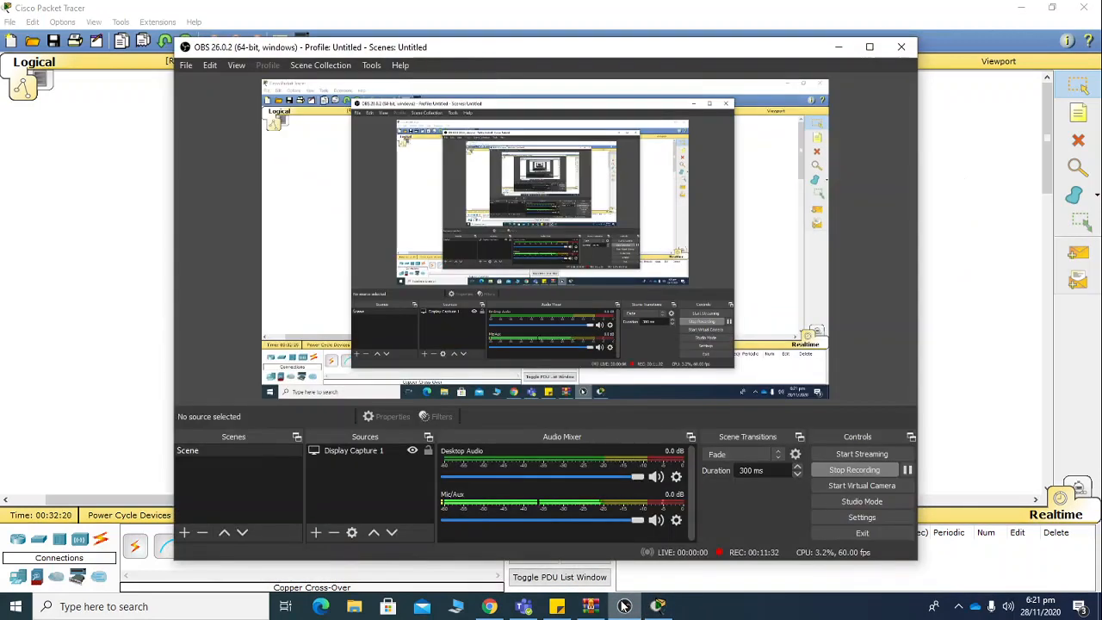
{"action": "left_click", "coordinate": [625, 606]}
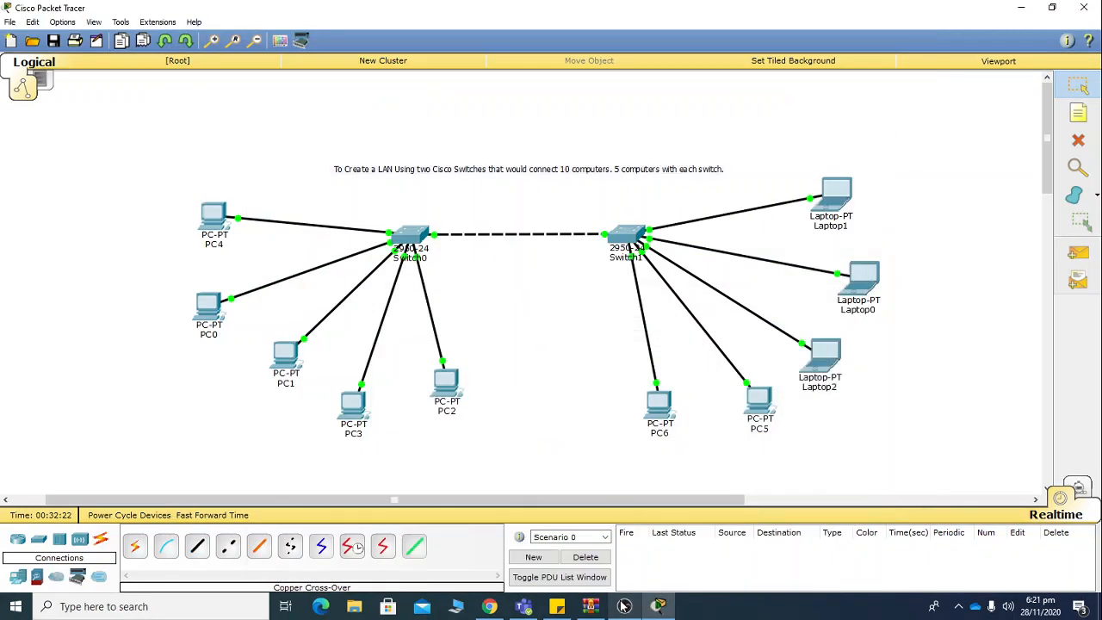